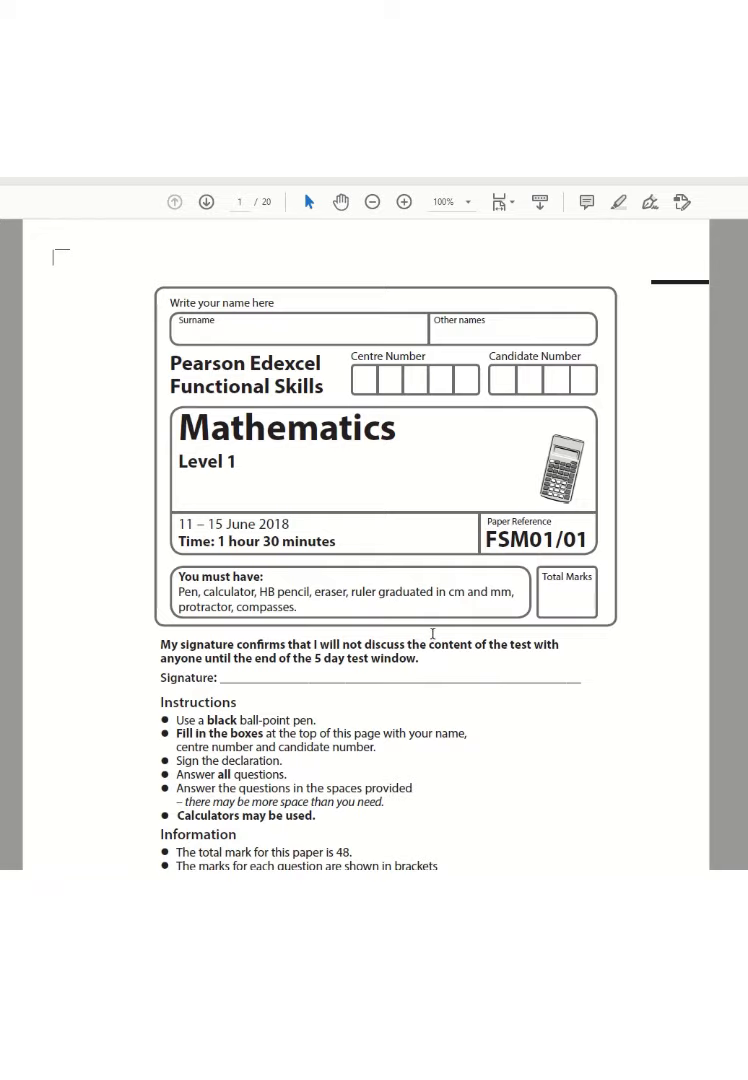
Scroll down to page 2's question 1(a) worked total of £11375.80.
{"action": "scroll", "coordinate": [432, 633], "scroll_direction": "down", "scroll_amount": 1}
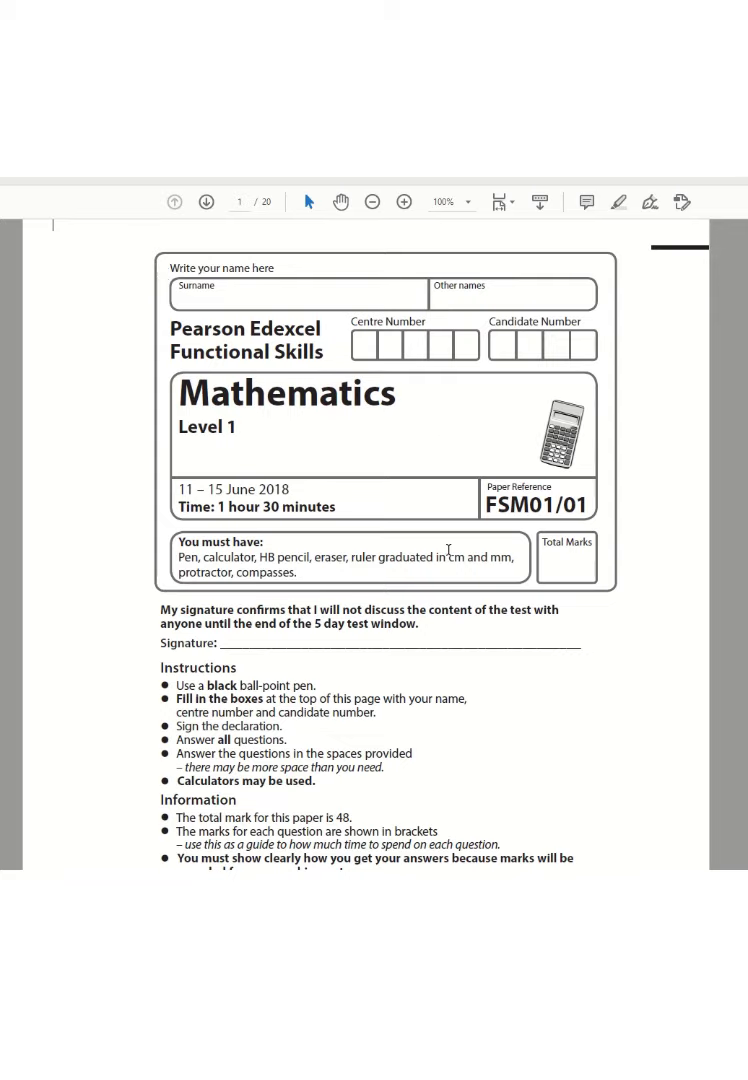
{"action": "scroll", "coordinate": [446, 553], "scroll_direction": "down", "scroll_amount": 2}
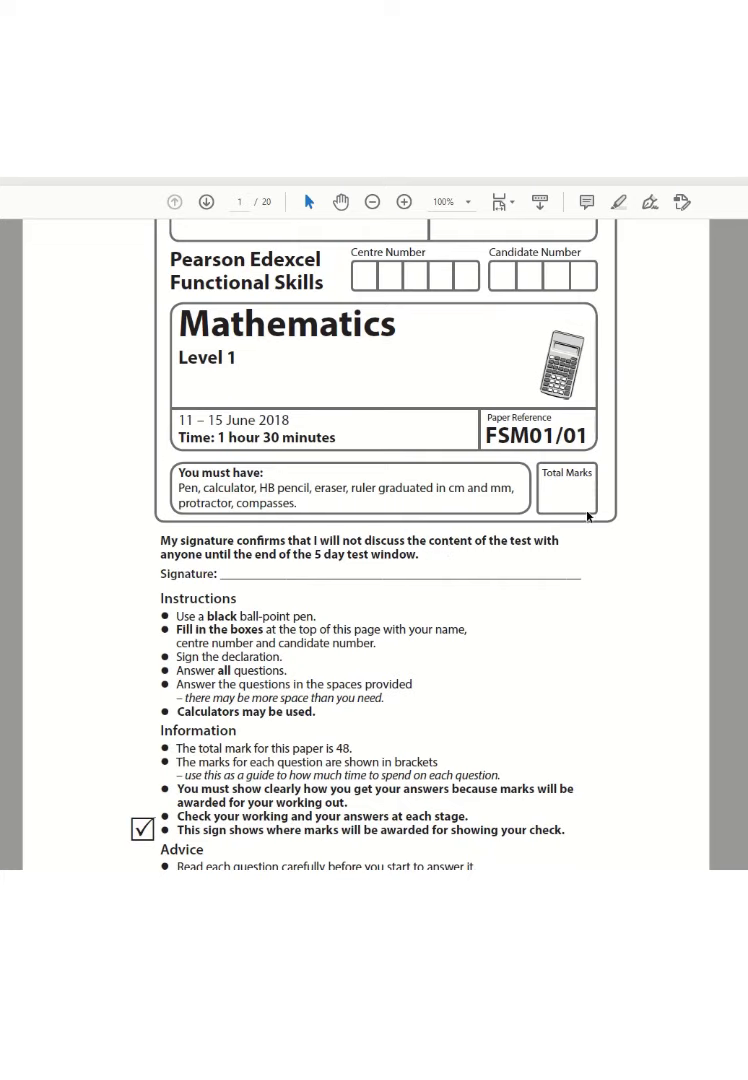
{"action": "scroll", "coordinate": [584, 609], "scroll_direction": "down", "scroll_amount": 1}
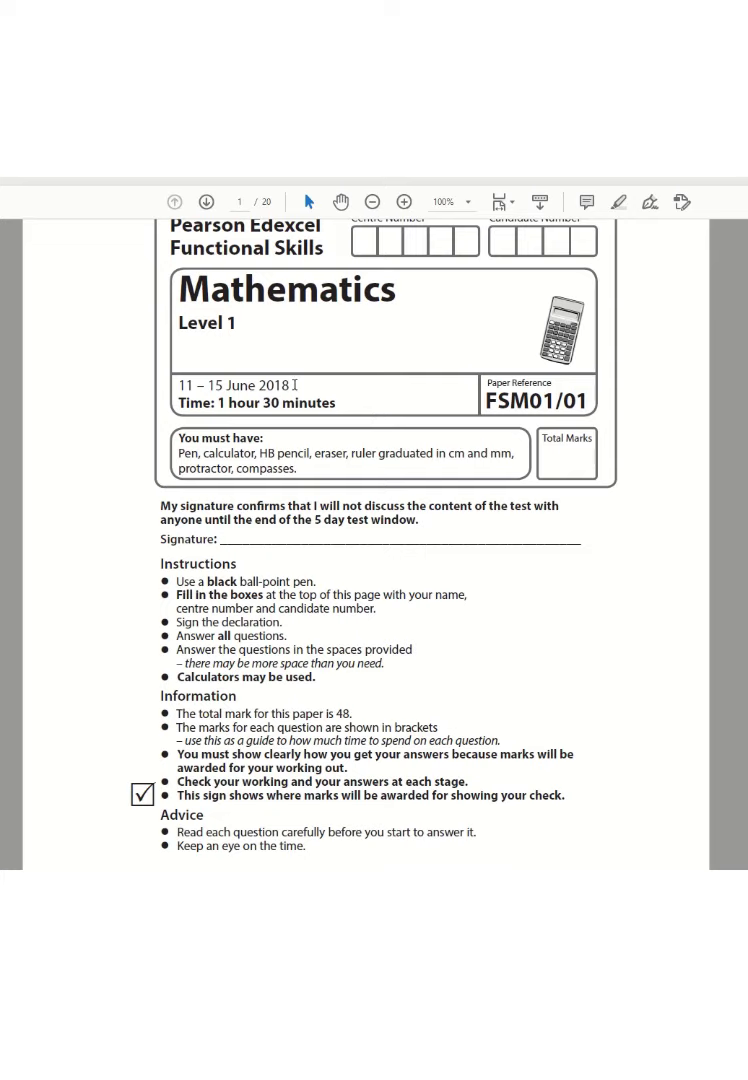
{"action": "scroll", "coordinate": [530, 640], "scroll_direction": "down", "scroll_amount": 2}
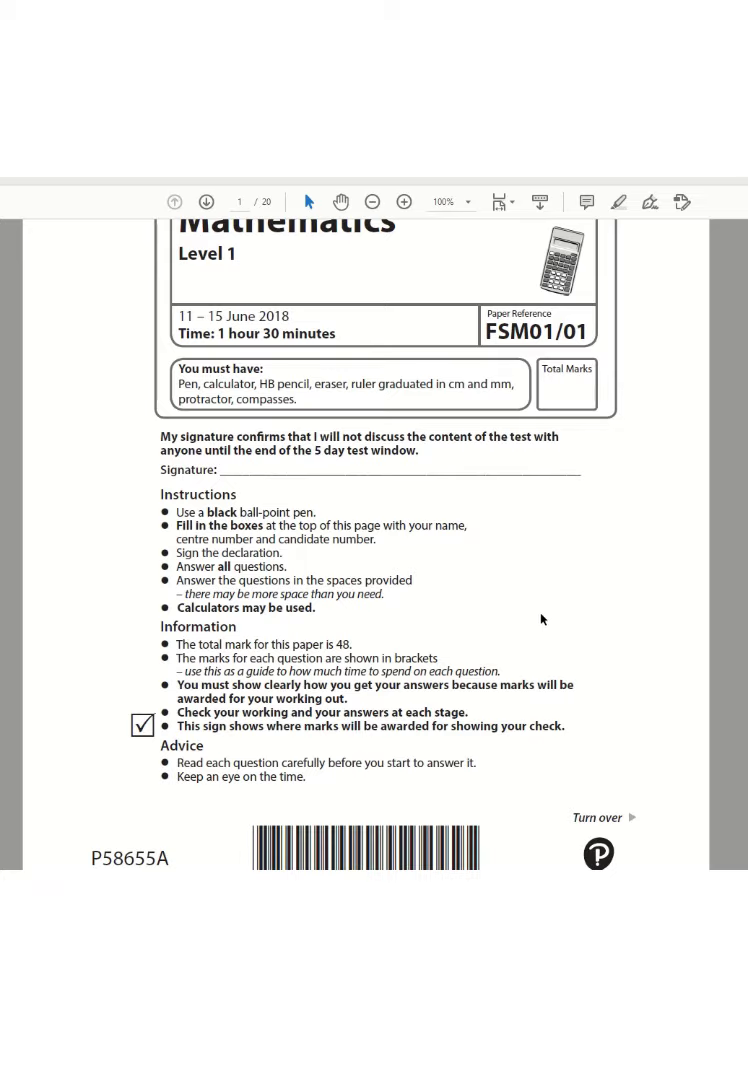
{"action": "scroll", "coordinate": [538, 615], "scroll_direction": "down", "scroll_amount": 3}
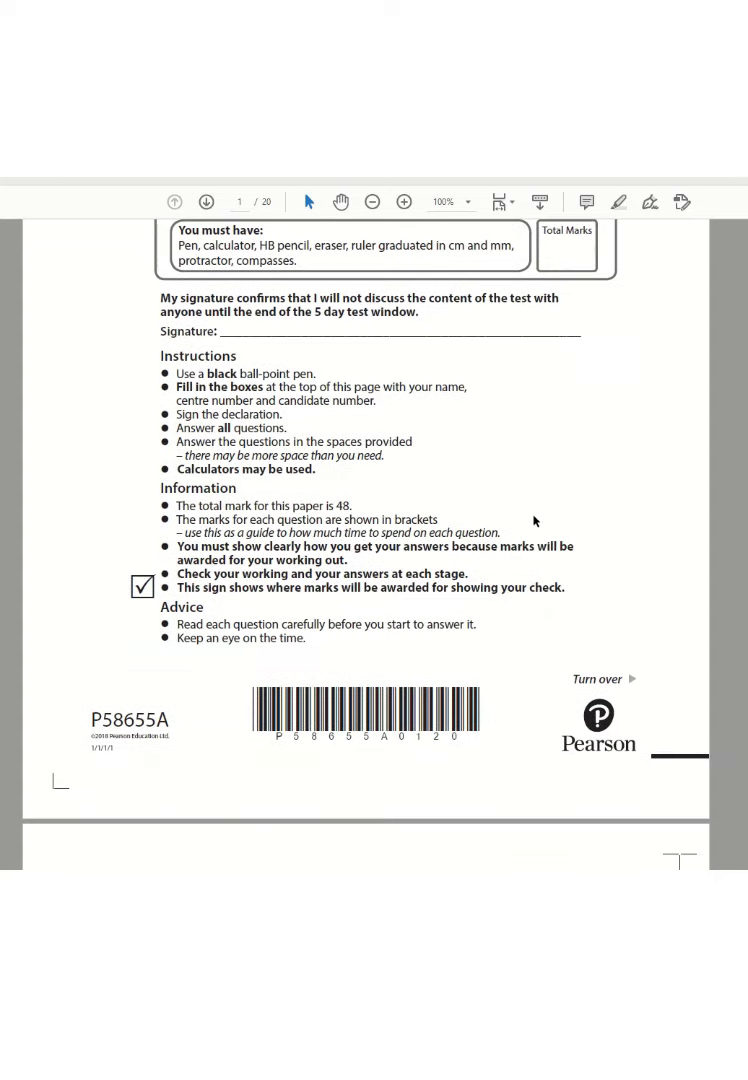
{"action": "scroll", "coordinate": [535, 521], "scroll_direction": "up", "scroll_amount": 3}
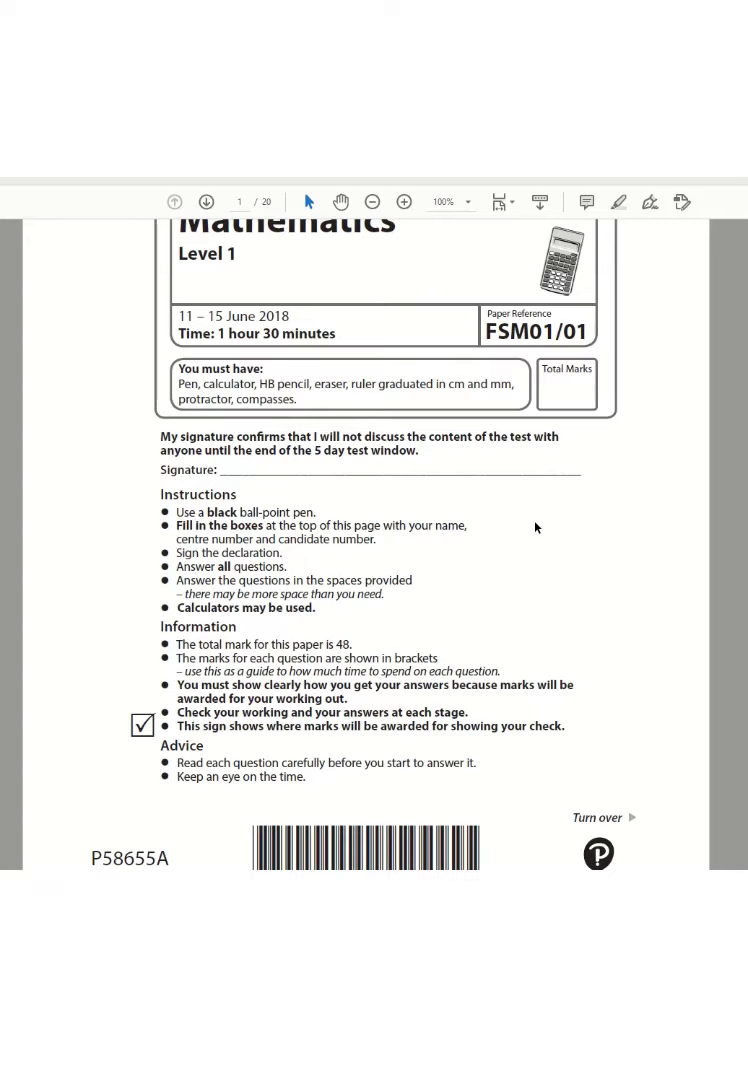
{"action": "scroll", "coordinate": [535, 528], "scroll_direction": "down", "scroll_amount": 5}
{"action": "scroll", "coordinate": [538, 523], "scroll_direction": "down", "scroll_amount": 11}
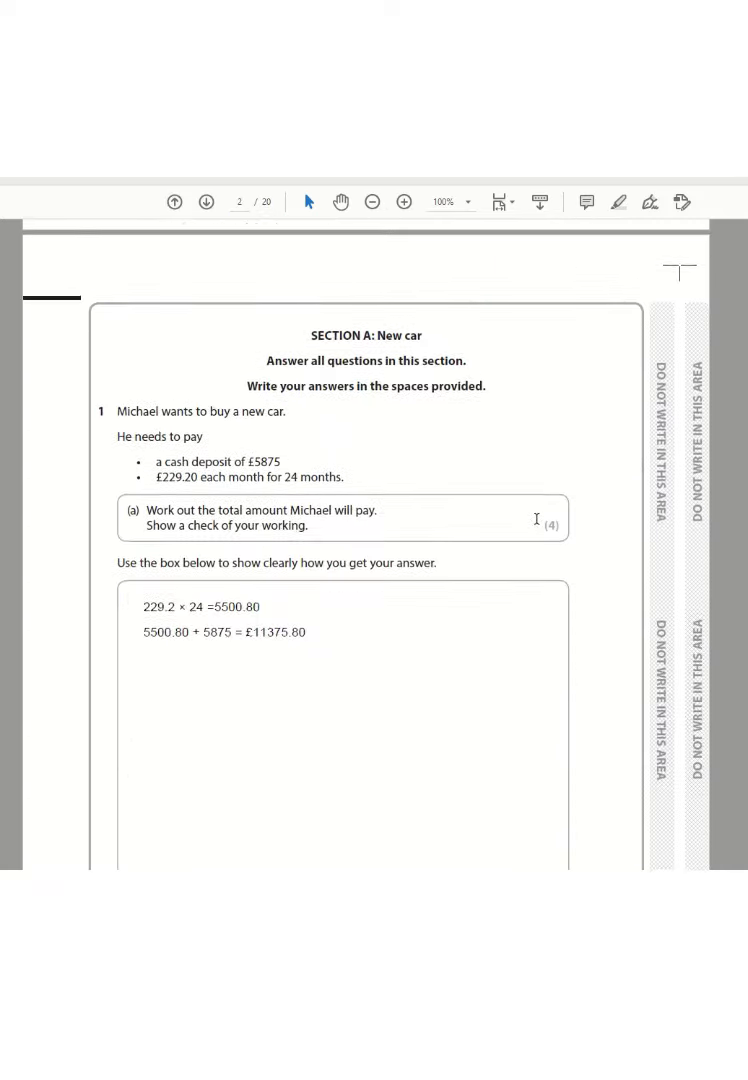
{"action": "scroll", "coordinate": [537, 526], "scroll_direction": "down", "scroll_amount": 1}
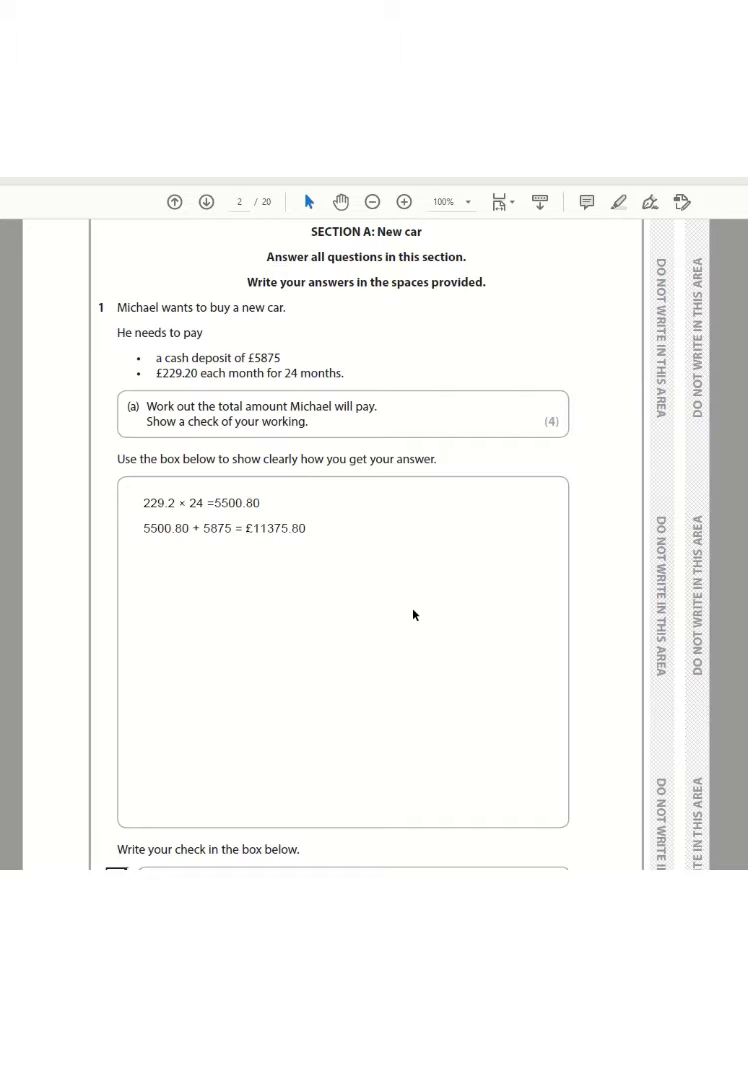
{"action": "scroll", "coordinate": [413, 609], "scroll_direction": "down", "scroll_amount": 1}
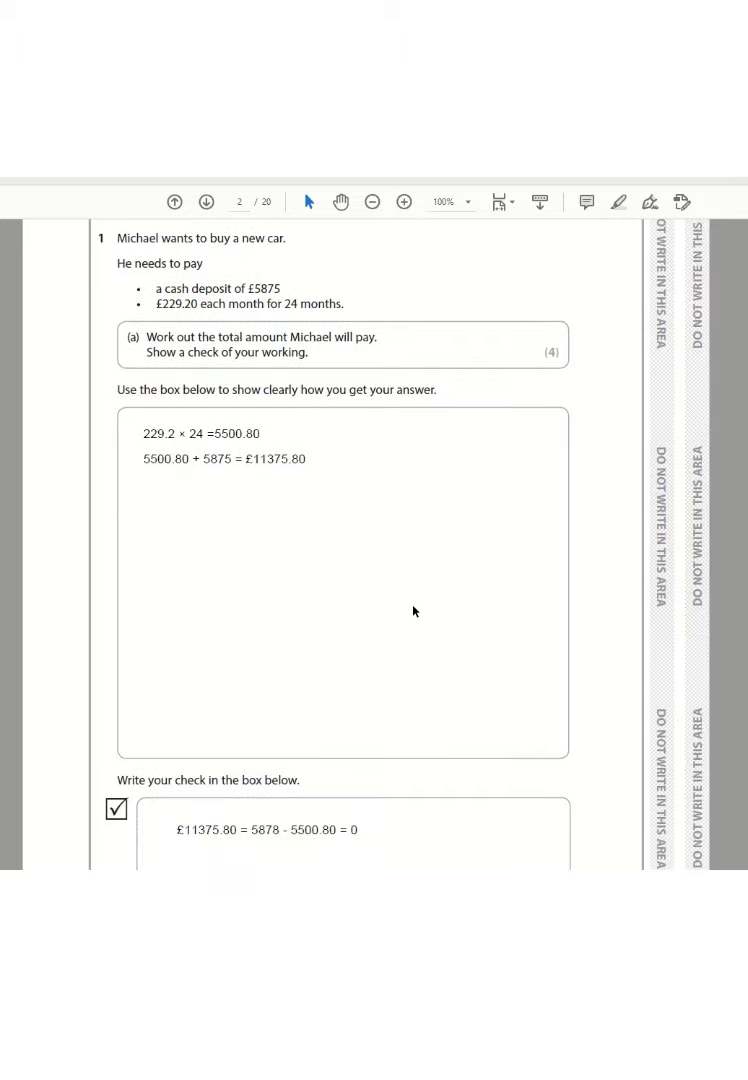
{"action": "scroll", "coordinate": [413, 610], "scroll_direction": "down", "scroll_amount": 2}
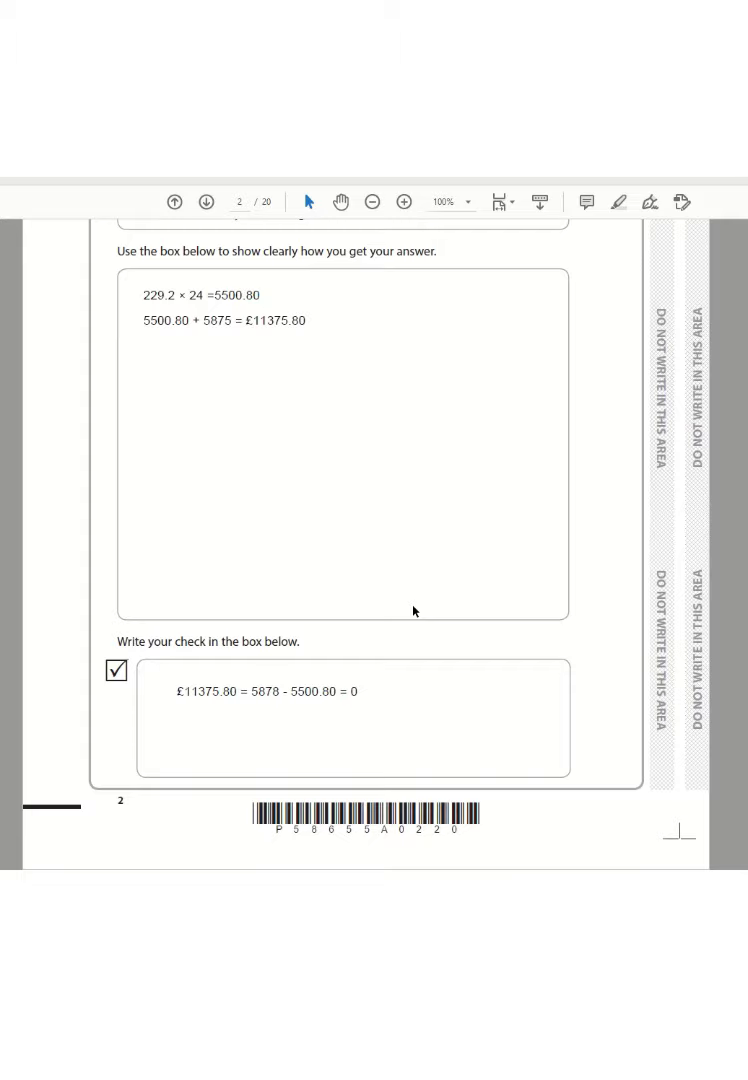
{"action": "scroll", "coordinate": [414, 611], "scroll_direction": "down", "scroll_amount": 1}
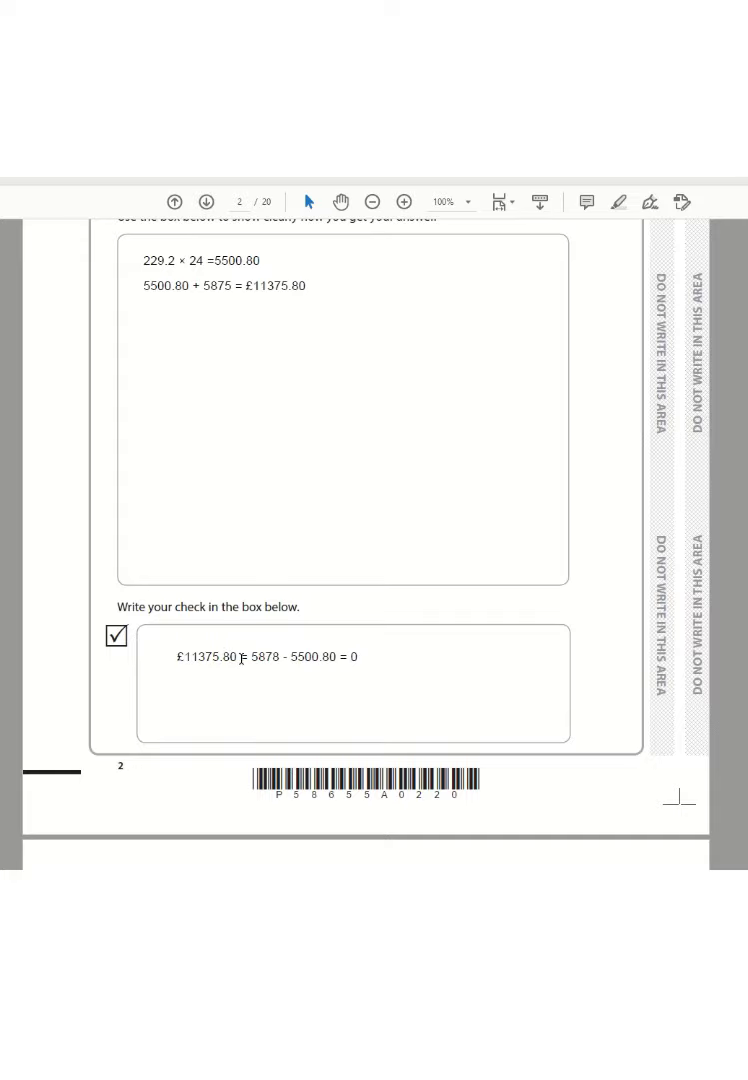
Highlight the equals sign and 5500.80 in the check line '£11375.80 = 5878 - 5500.80 = 0'.
{"action": "left_click_drag", "start_coordinate": [240, 657], "coordinate": [247, 657]}
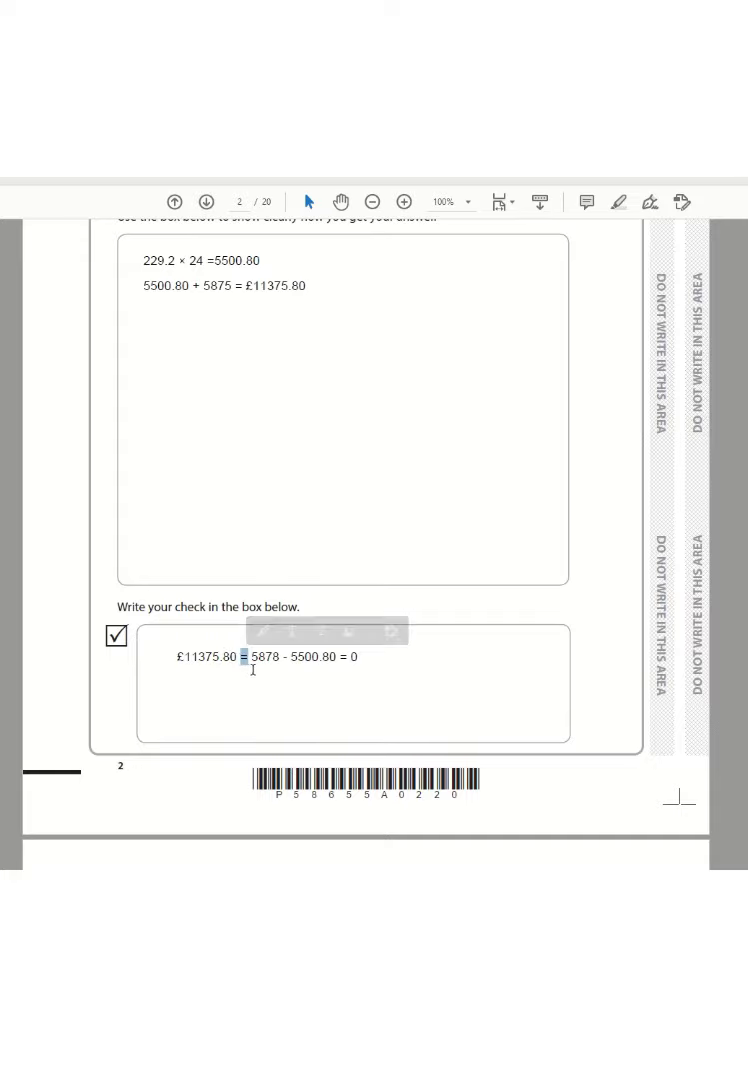
{"action": "left_click", "coordinate": [311, 662]}
{"action": "left_click", "coordinate": [346, 646]}
{"action": "double_click", "coordinate": [329, 656]}
{"action": "left_click", "coordinate": [281, 656]}
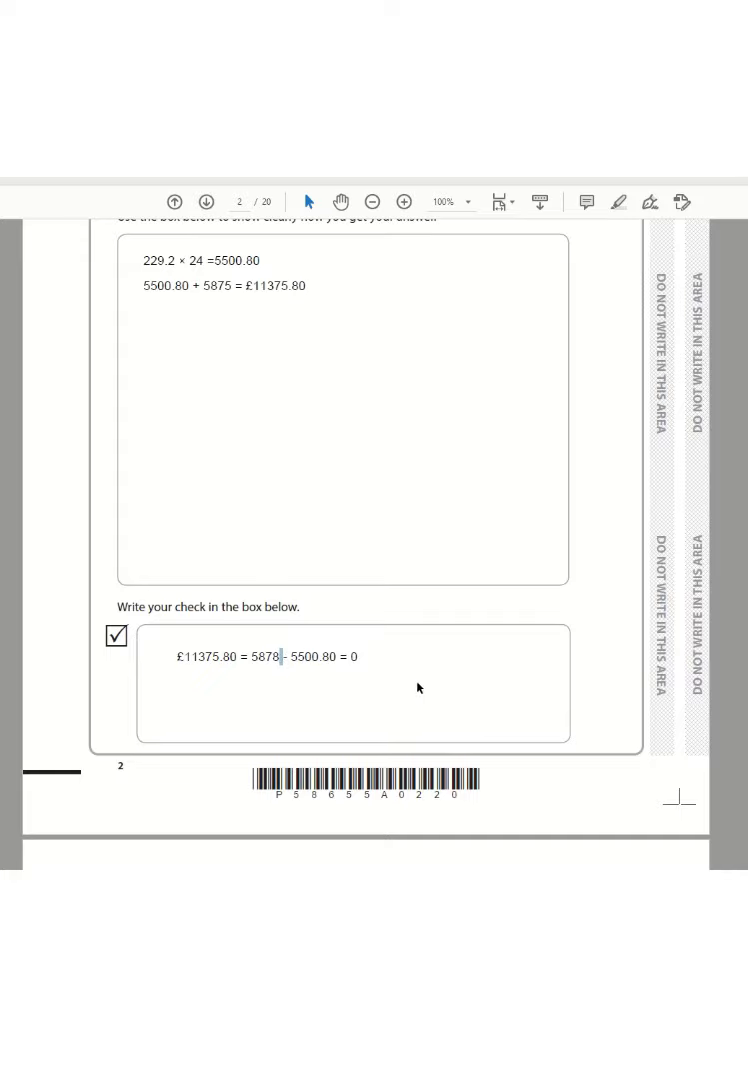
Highlight Company D's row in page 3's insurance table, then move on to question 1(c) on page 4.
{"action": "scroll", "coordinate": [322, 676], "scroll_direction": "down", "scroll_amount": 5}
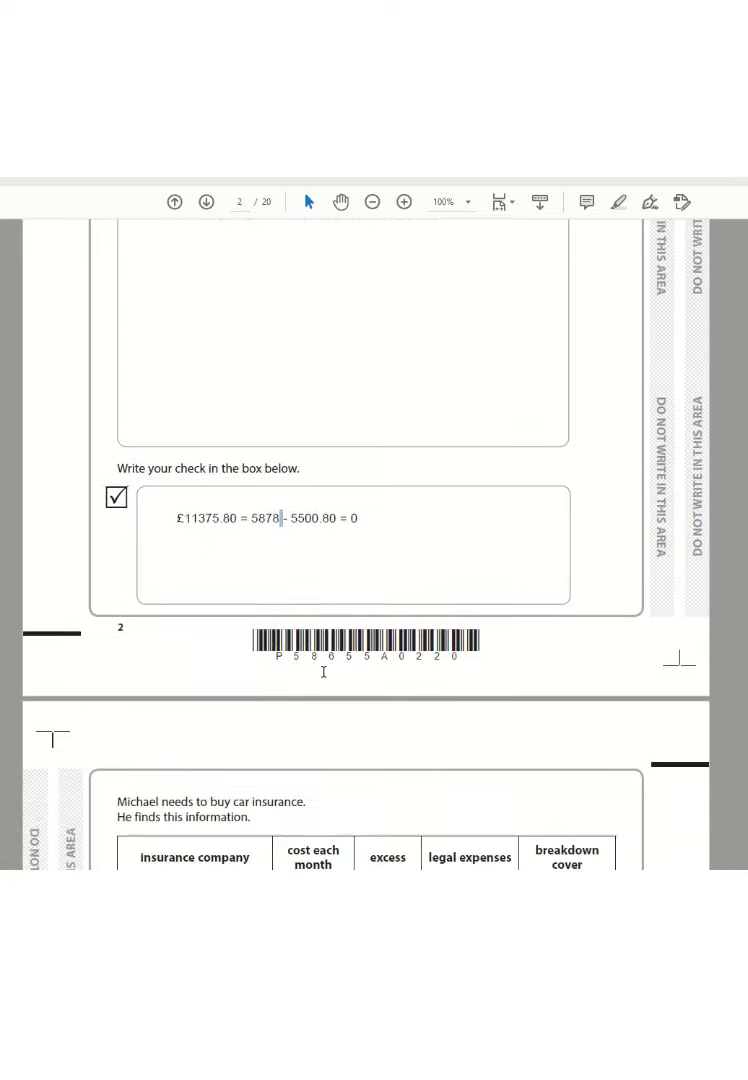
{"action": "scroll", "coordinate": [324, 678], "scroll_direction": "down", "scroll_amount": 2}
{"action": "scroll", "coordinate": [324, 676], "scroll_direction": "down", "scroll_amount": 5}
{"action": "scroll", "coordinate": [325, 678], "scroll_direction": "down", "scroll_amount": 1}
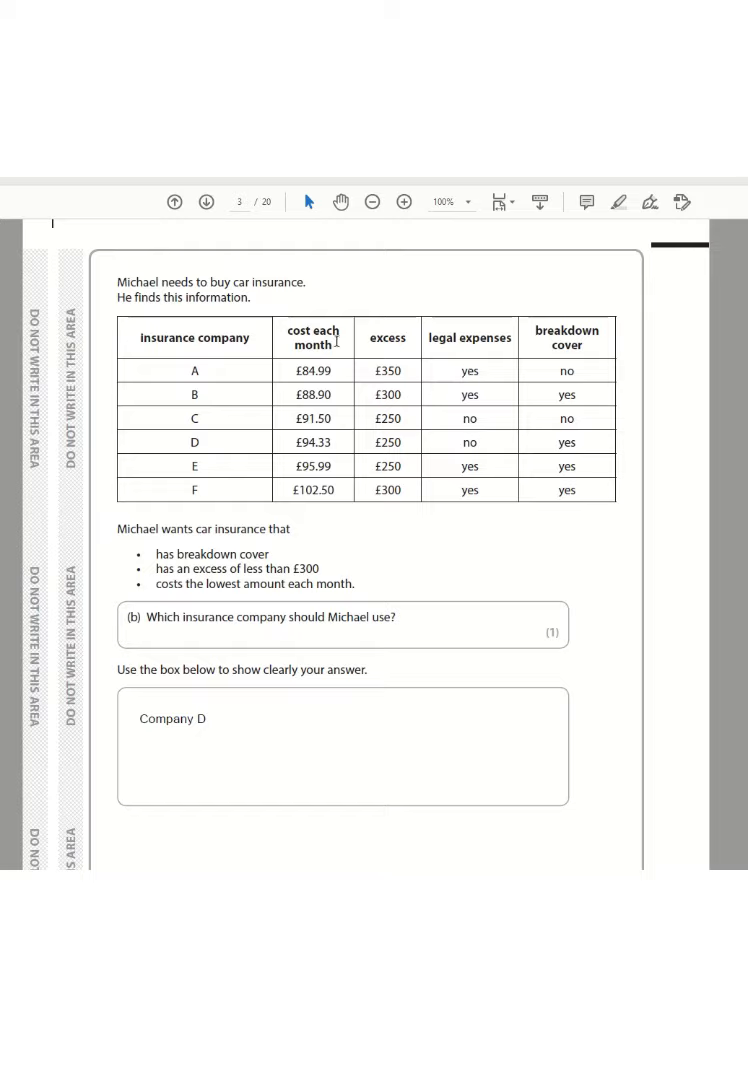
{"action": "left_click_drag", "start_coordinate": [150, 442], "coordinate": [593, 447]}
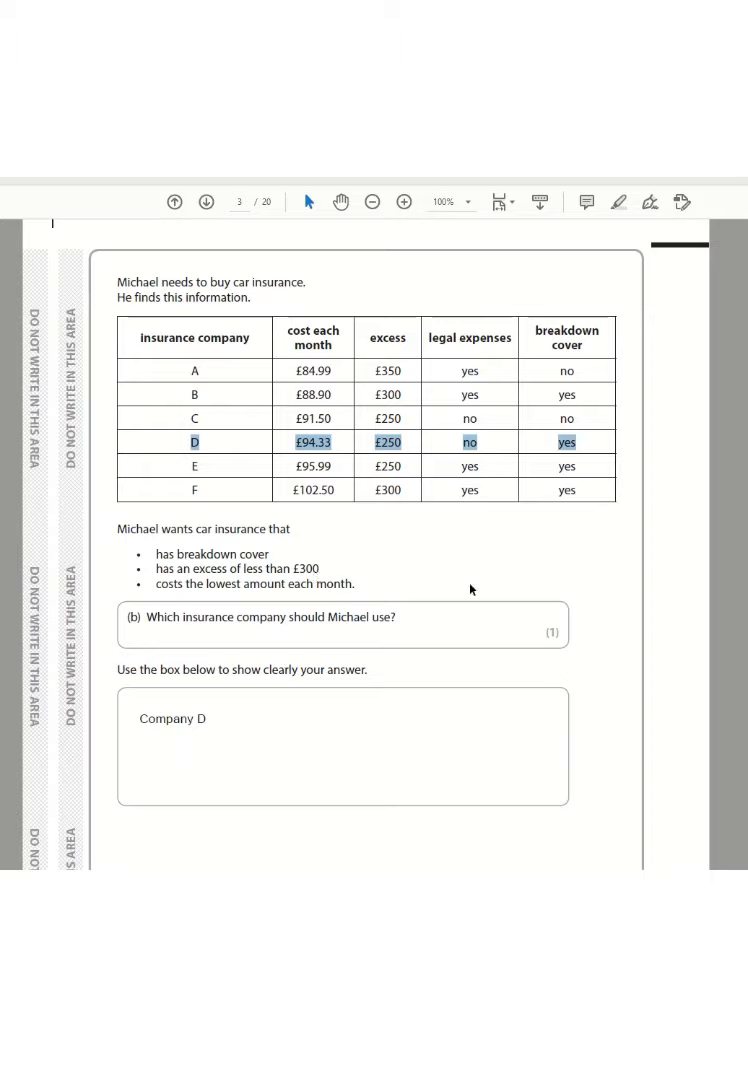
{"action": "scroll", "coordinate": [457, 620], "scroll_direction": "down", "scroll_amount": 10}
{"action": "scroll", "coordinate": [457, 612], "scroll_direction": "down", "scroll_amount": 5}
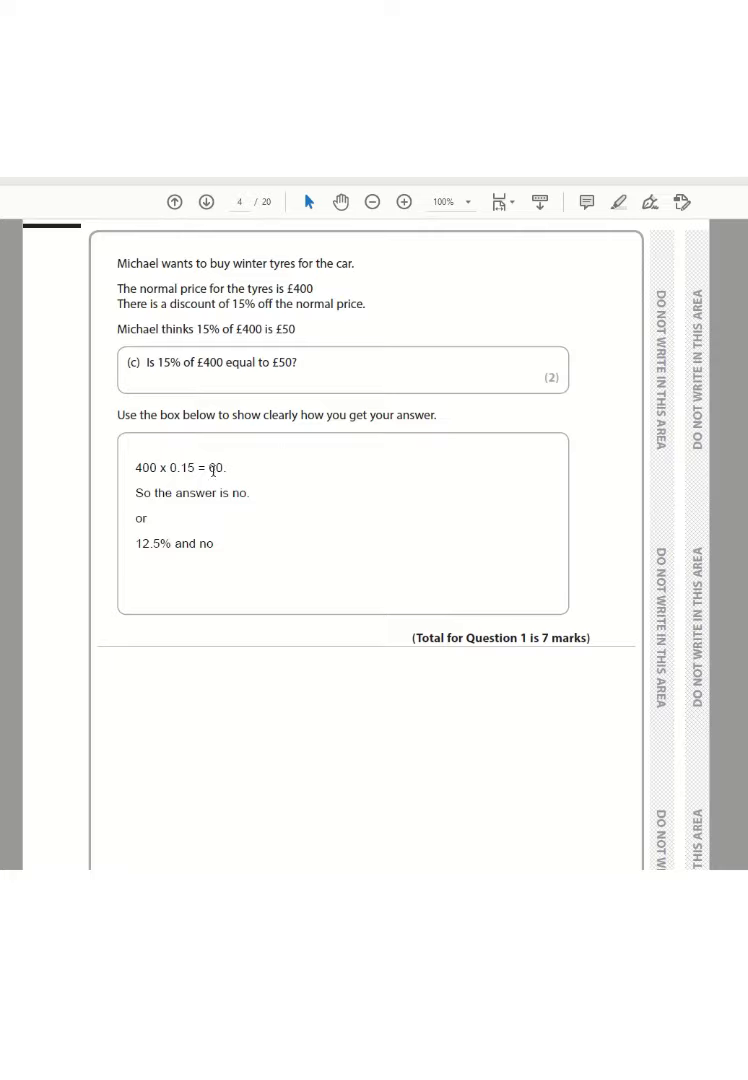
Highlight the result '60.' in question 1(c)'s answer box, then clear the selection.
{"action": "double_click", "coordinate": [213, 469]}
{"action": "left_click", "coordinate": [239, 476]}
{"action": "double_click", "coordinate": [210, 467]}
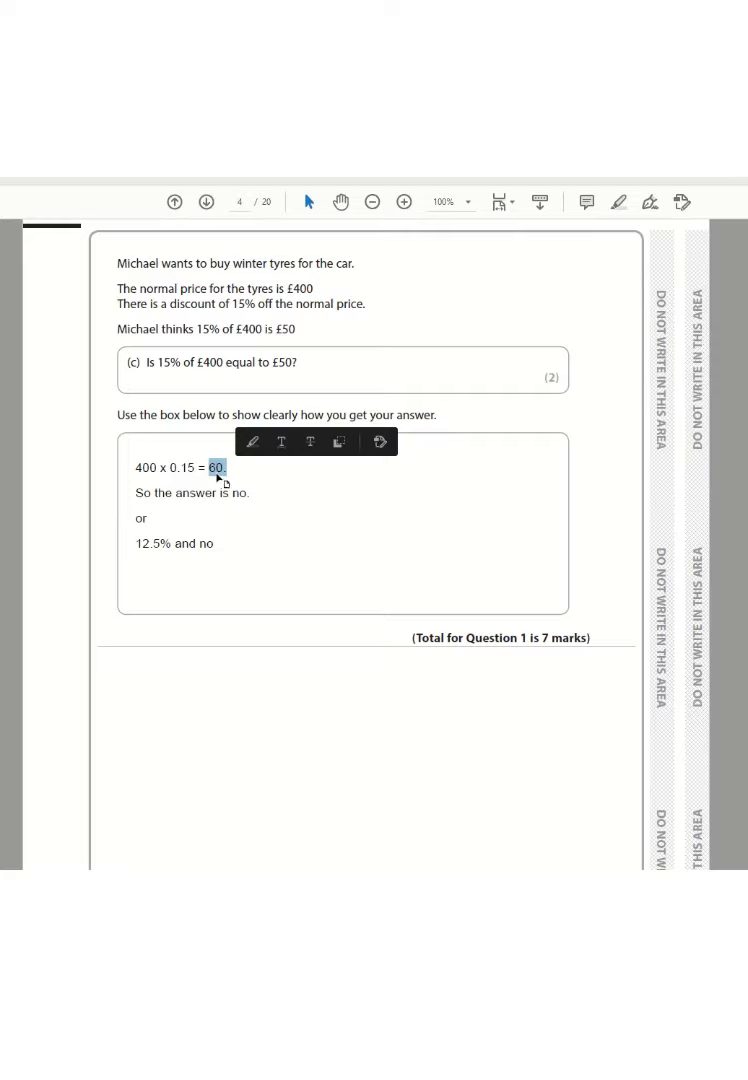
{"action": "left_click", "coordinate": [209, 468]}
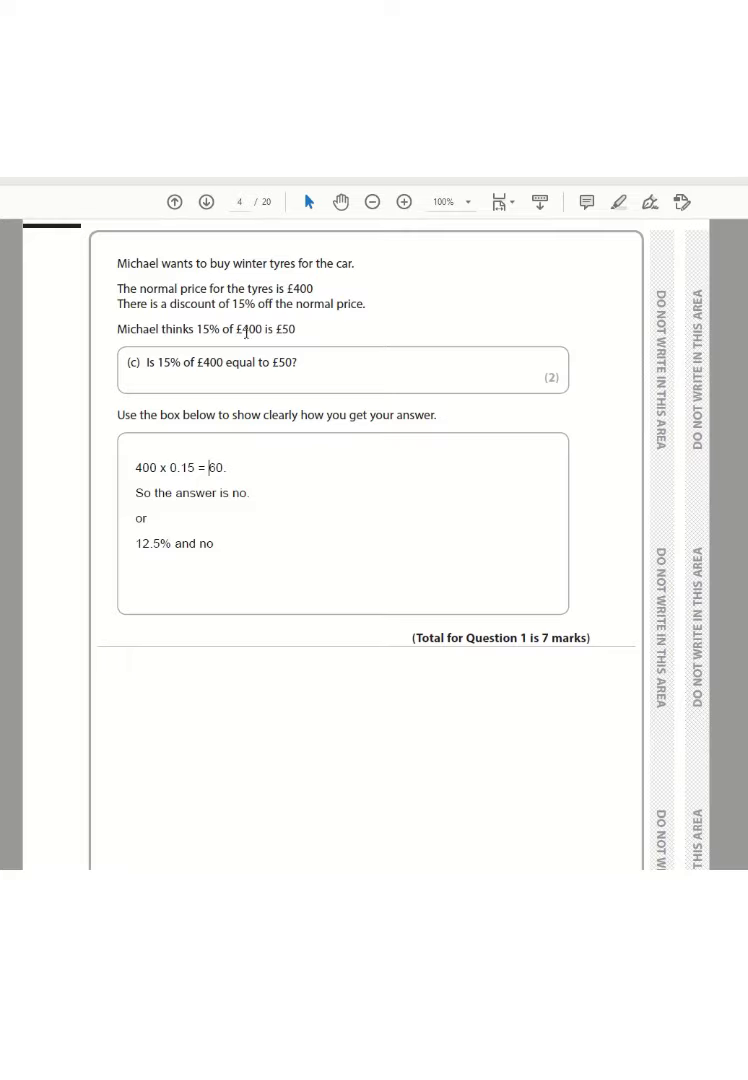
{"action": "scroll", "coordinate": [305, 480], "scroll_direction": "down", "scroll_amount": 3}
{"action": "scroll", "coordinate": [305, 480], "scroll_direction": "down", "scroll_amount": 10}
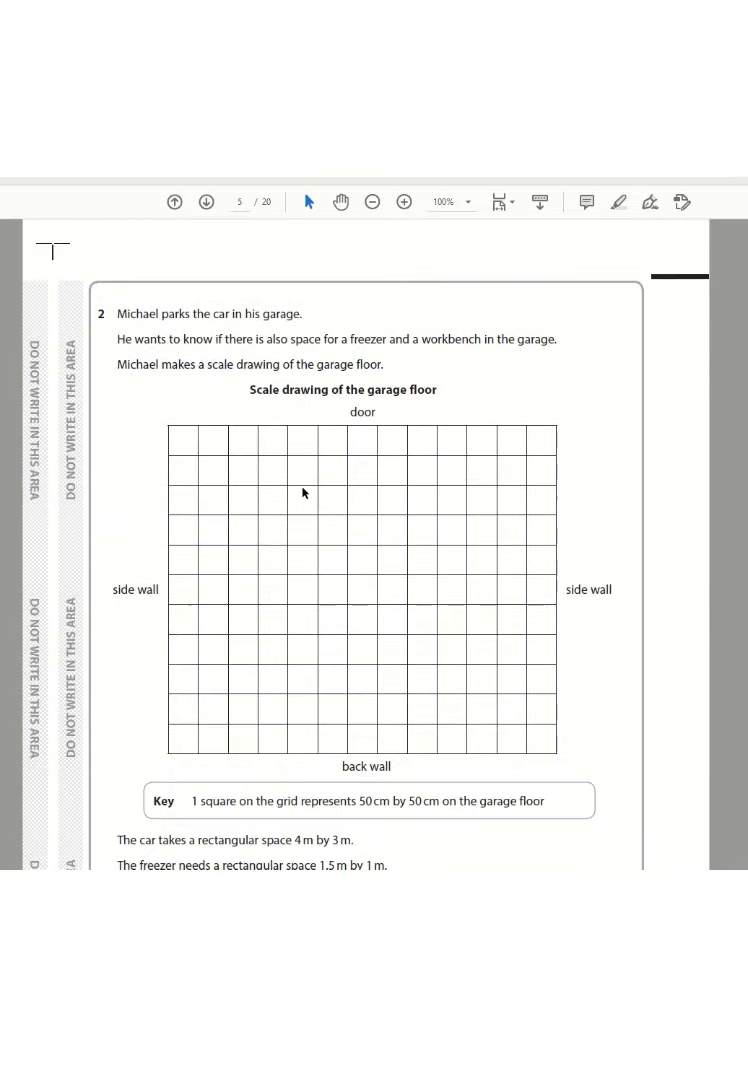
{"action": "scroll", "coordinate": [305, 490], "scroll_direction": "down", "scroll_amount": 8}
{"action": "scroll", "coordinate": [305, 490], "scroll_direction": "up", "scroll_amount": 6}
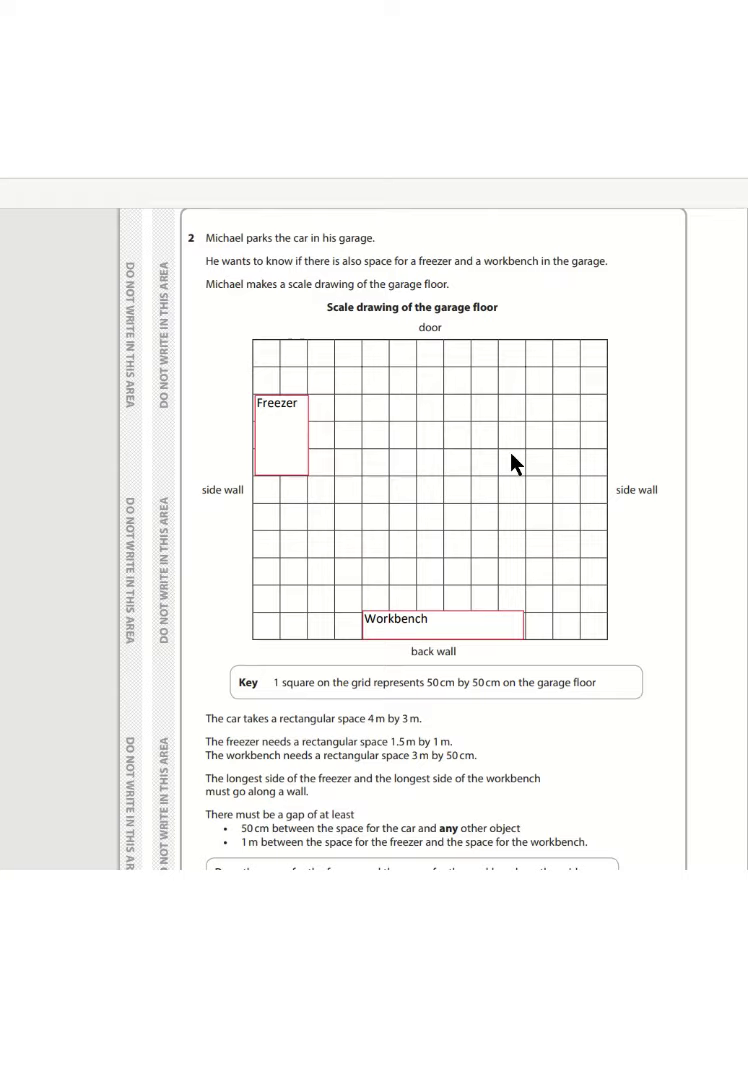
{"action": "scroll", "coordinate": [408, 353], "scroll_direction": "down", "scroll_amount": 1}
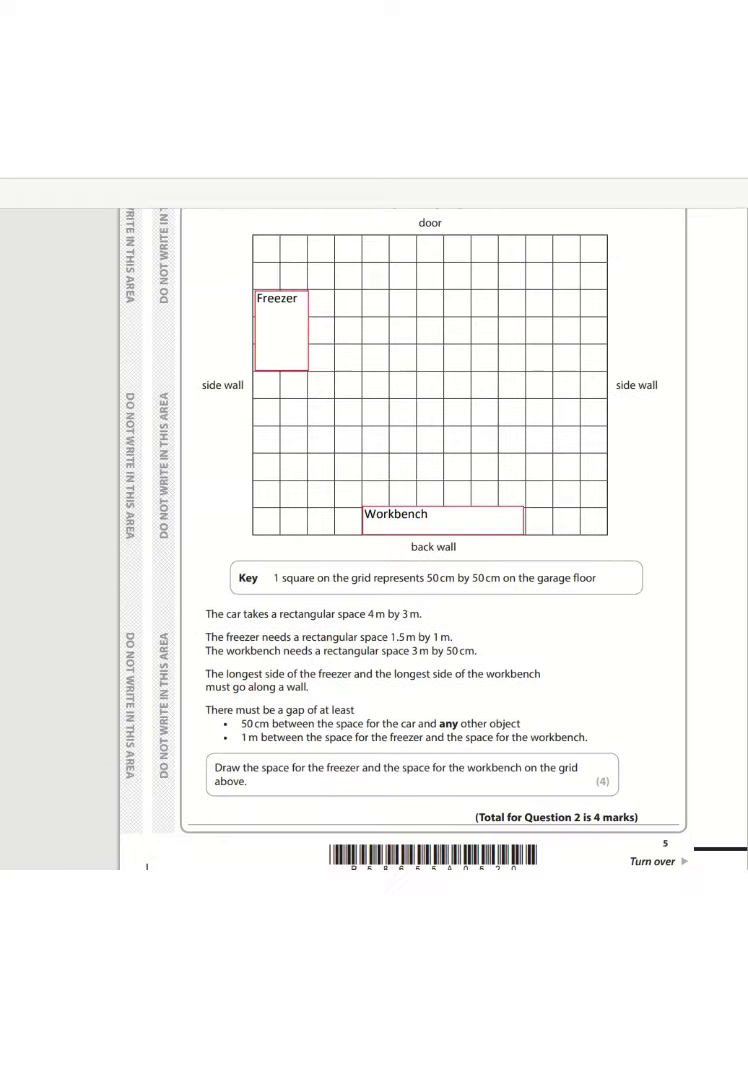
{"action": "scroll", "coordinate": [408, 450], "scroll_direction": "up", "scroll_amount": 1}
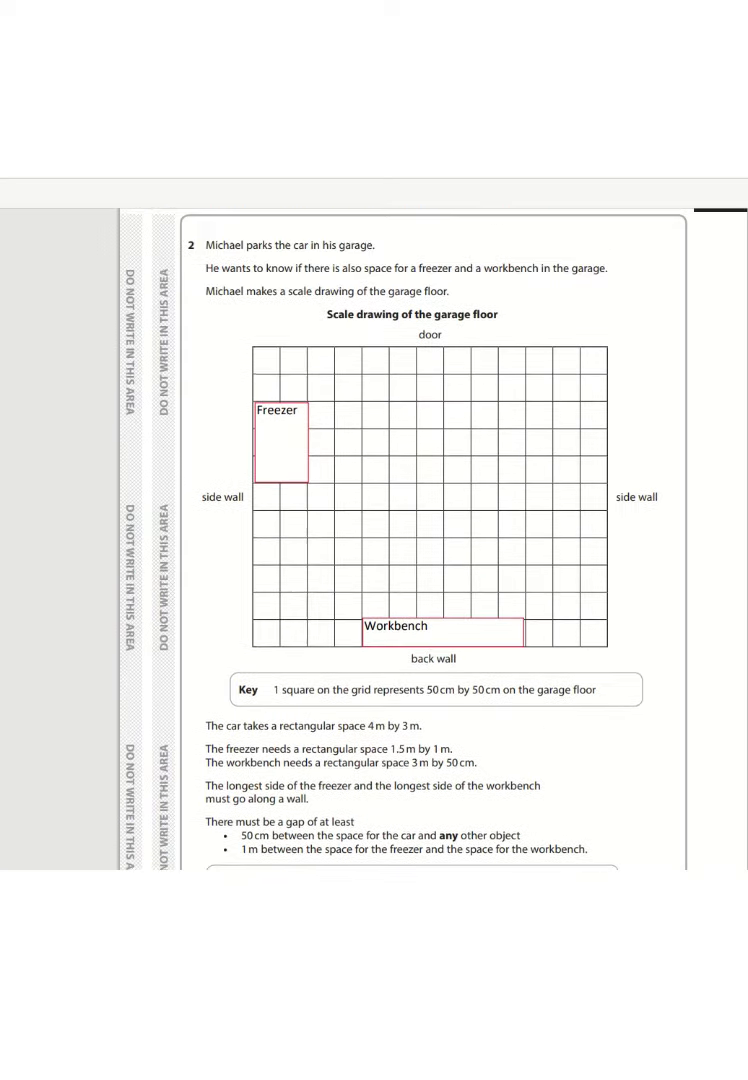
{"action": "scroll", "coordinate": [408, 540], "scroll_direction": "up", "scroll_amount": 1}
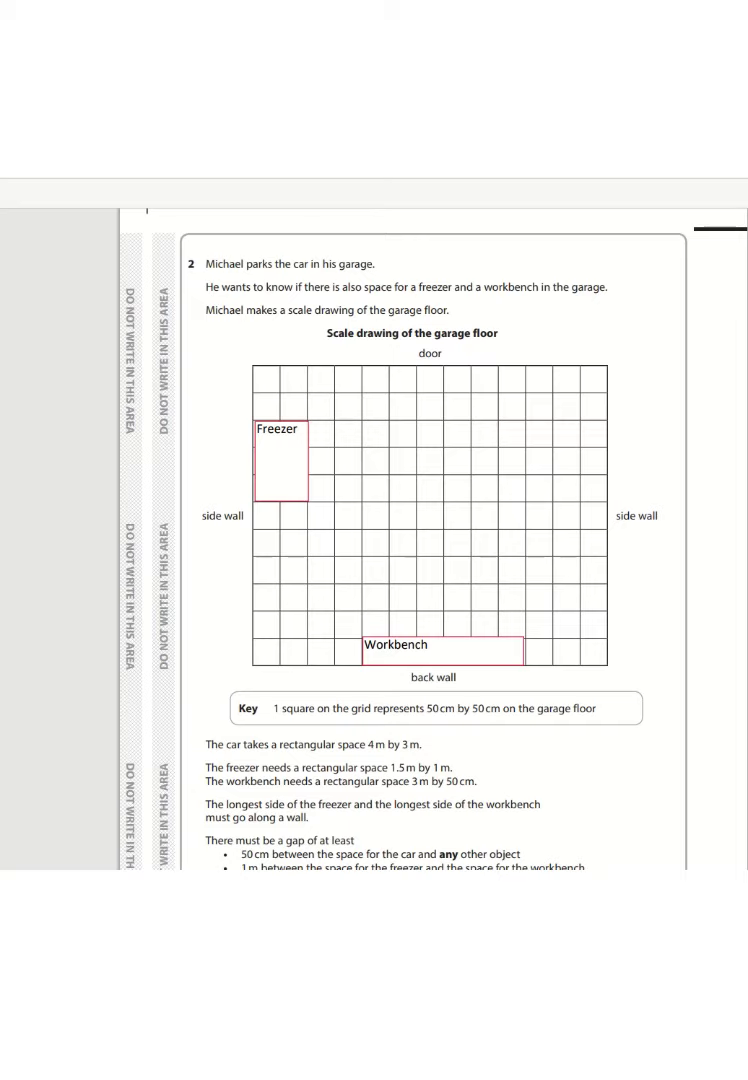
{"action": "scroll", "coordinate": [430, 540], "scroll_direction": "down", "scroll_amount": 2}
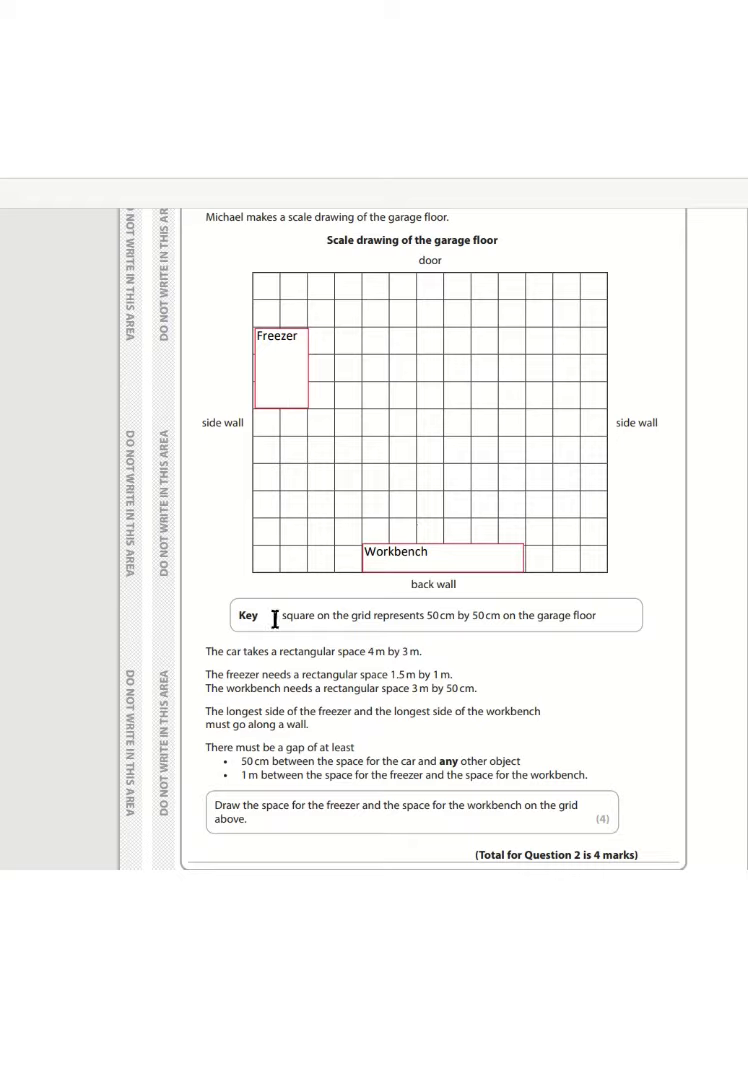
{"action": "left_click_drag", "start_coordinate": [276, 617], "coordinate": [603, 622]}
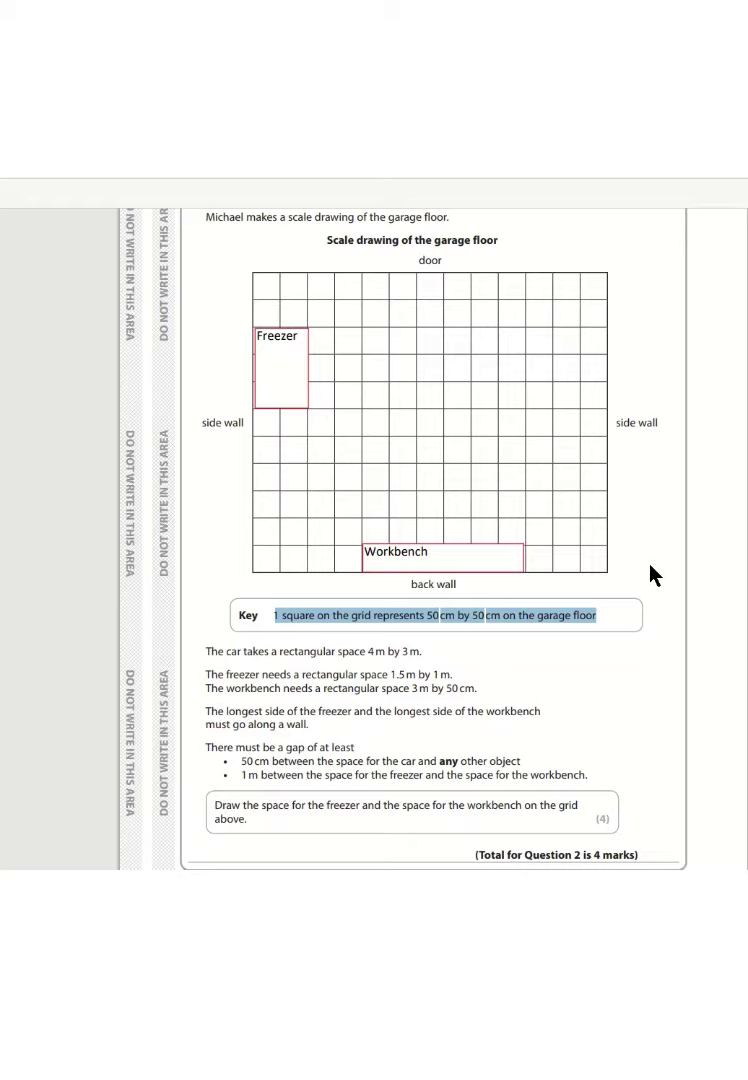
{"action": "scroll", "coordinate": [650, 577], "scroll_direction": "down", "scroll_amount": 10}
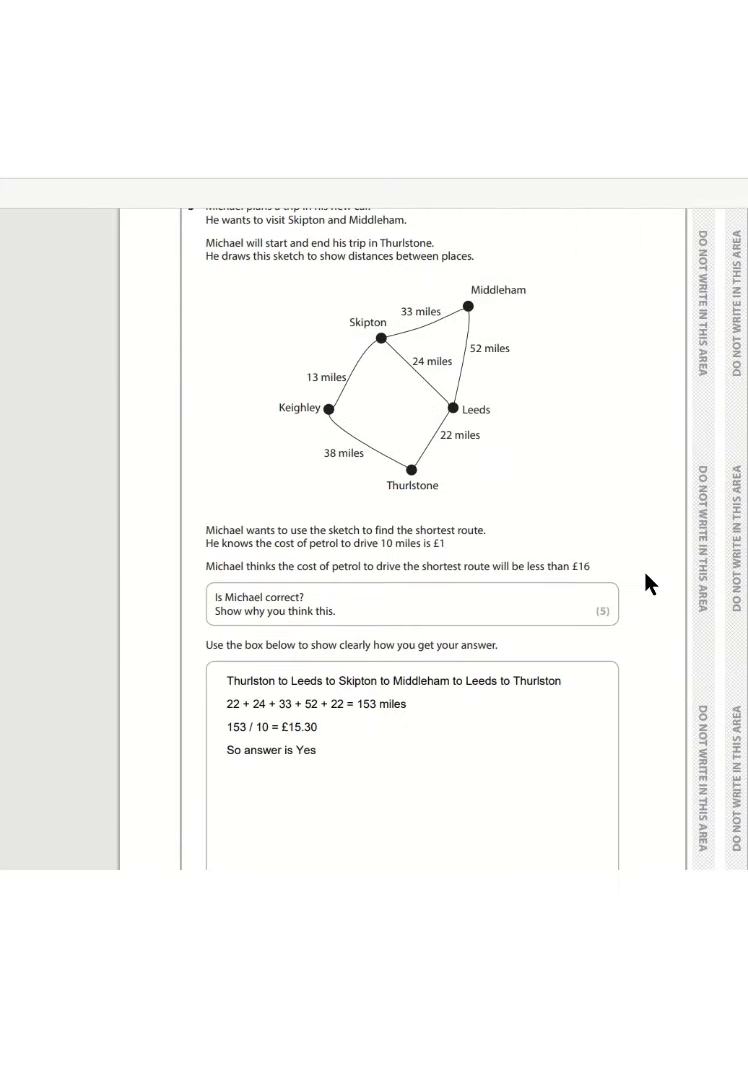
Highlight Question 3's four answer lines (153 miles, £15.30), then scroll on to Section B Question 4.
{"action": "scroll", "coordinate": [650, 583], "scroll_direction": "up", "scroll_amount": 3}
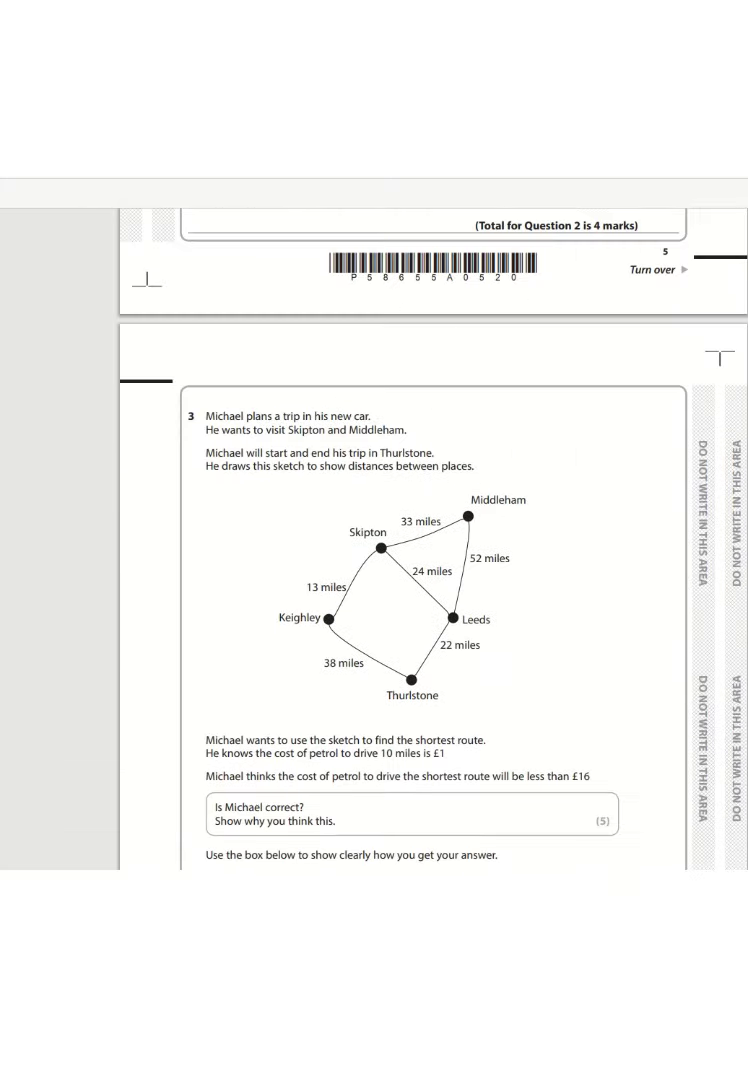
{"action": "scroll", "coordinate": [374, 540], "scroll_direction": "down", "scroll_amount": 3}
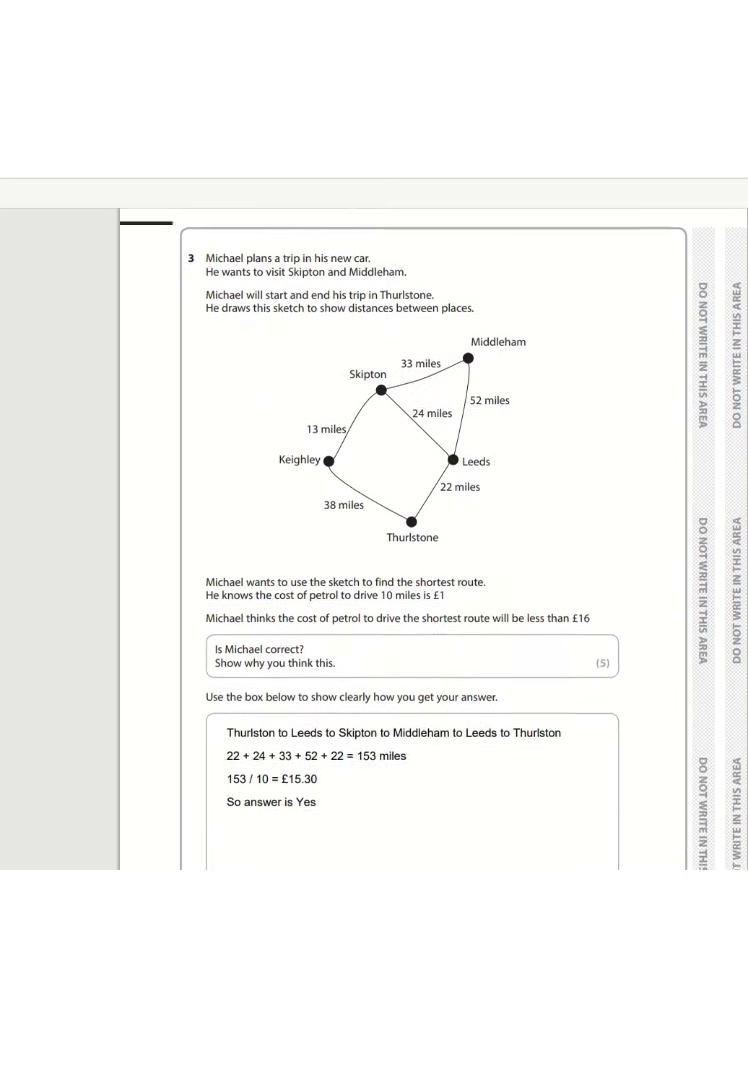
{"action": "scroll", "coordinate": [374, 540], "scroll_direction": "down", "scroll_amount": 1}
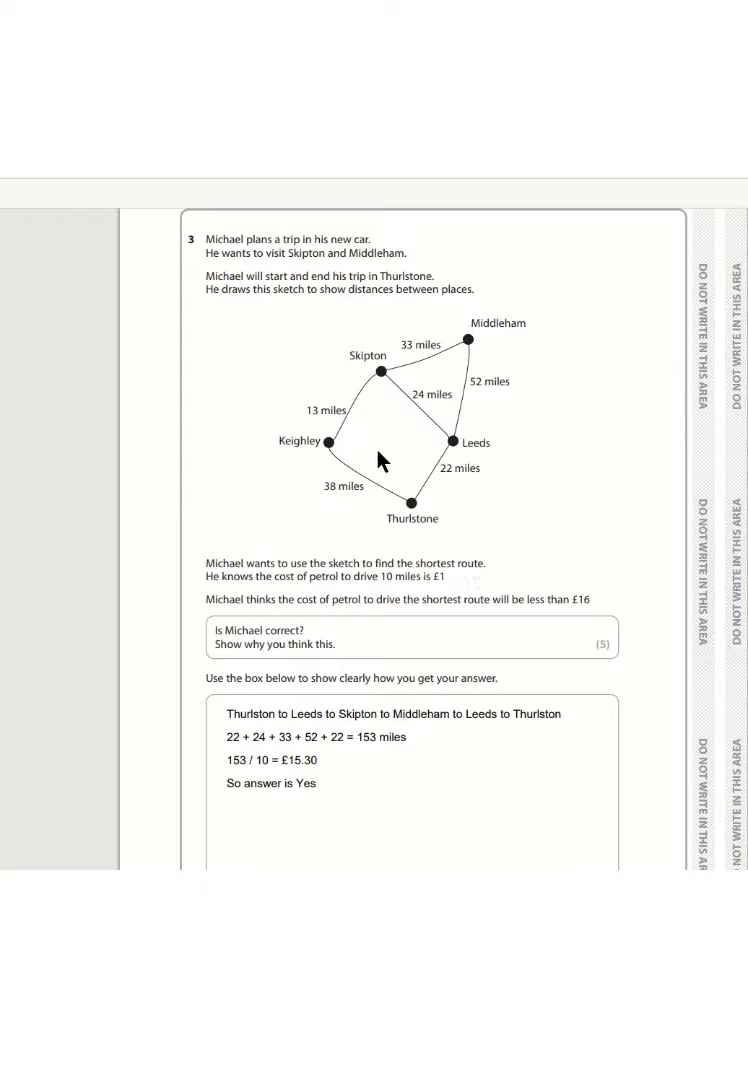
{"action": "left_click_drag", "start_coordinate": [222, 714], "coordinate": [294, 861]}
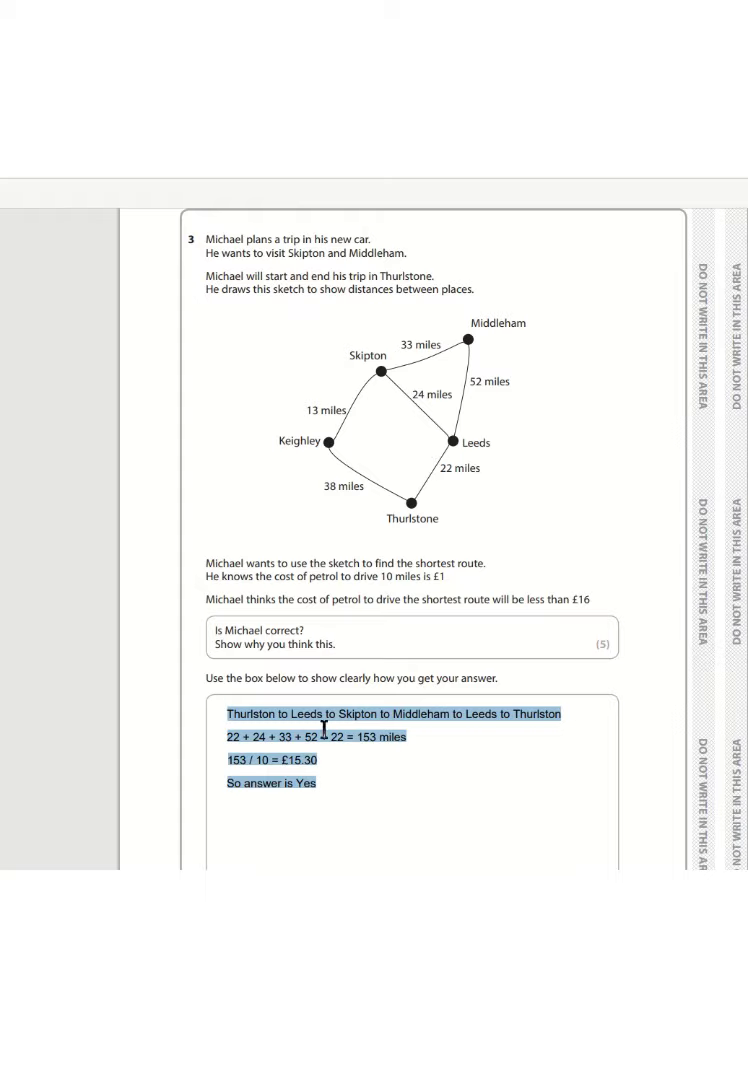
{"action": "left_click", "coordinate": [230, 717]}
{"action": "left_click_drag", "start_coordinate": [230, 717], "coordinate": [299, 787]}
{"action": "scroll", "coordinate": [374, 520], "scroll_direction": "down", "scroll_amount": 12}
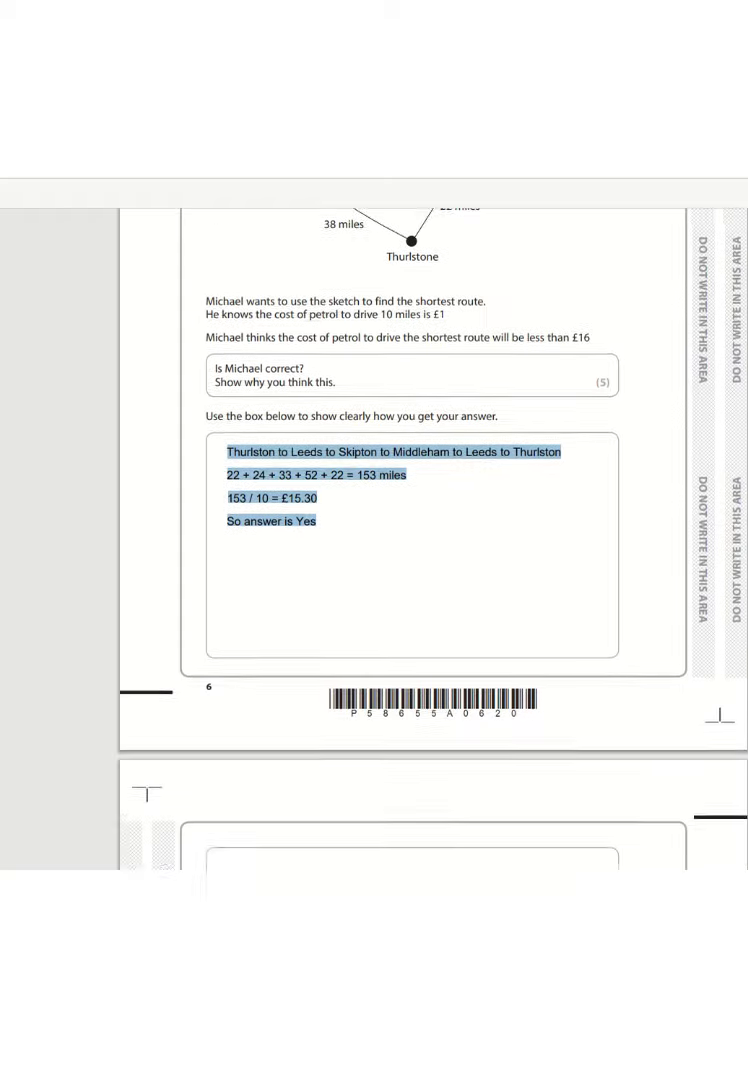
{"action": "scroll", "coordinate": [374, 520], "scroll_direction": "down", "scroll_amount": 10}
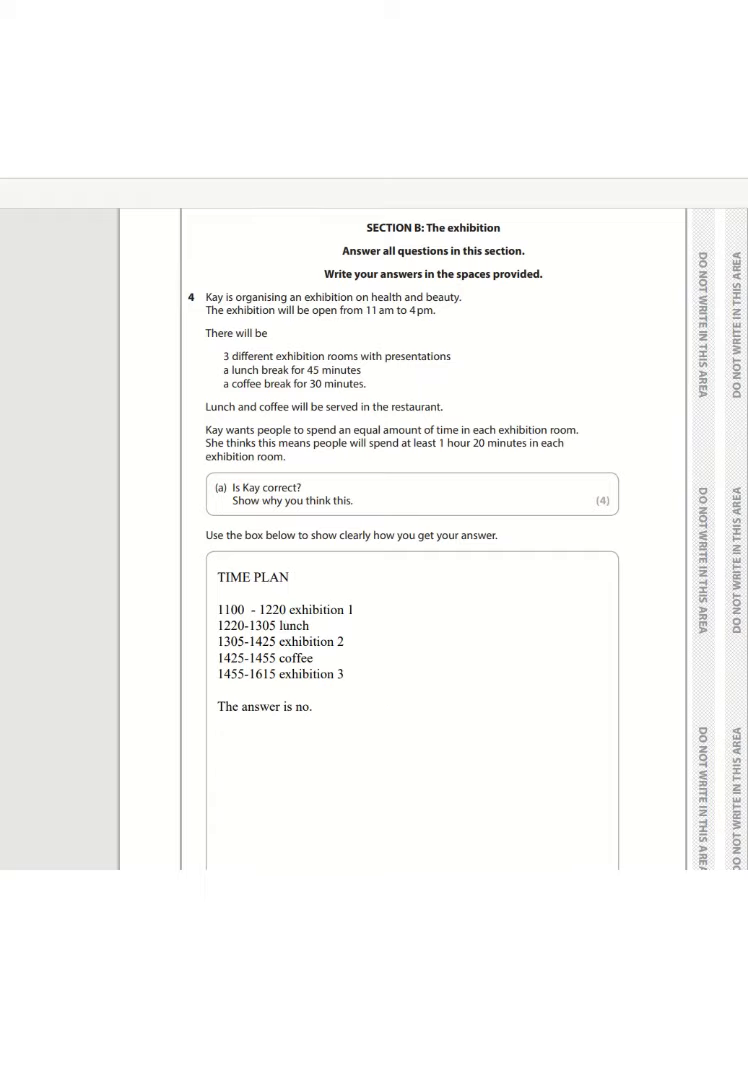
Scroll past the 4(a) time plan to Question 4(b)'s room sketch and 26-display answer.
{"action": "scroll", "coordinate": [400, 530], "scroll_direction": "down", "scroll_amount": 10}
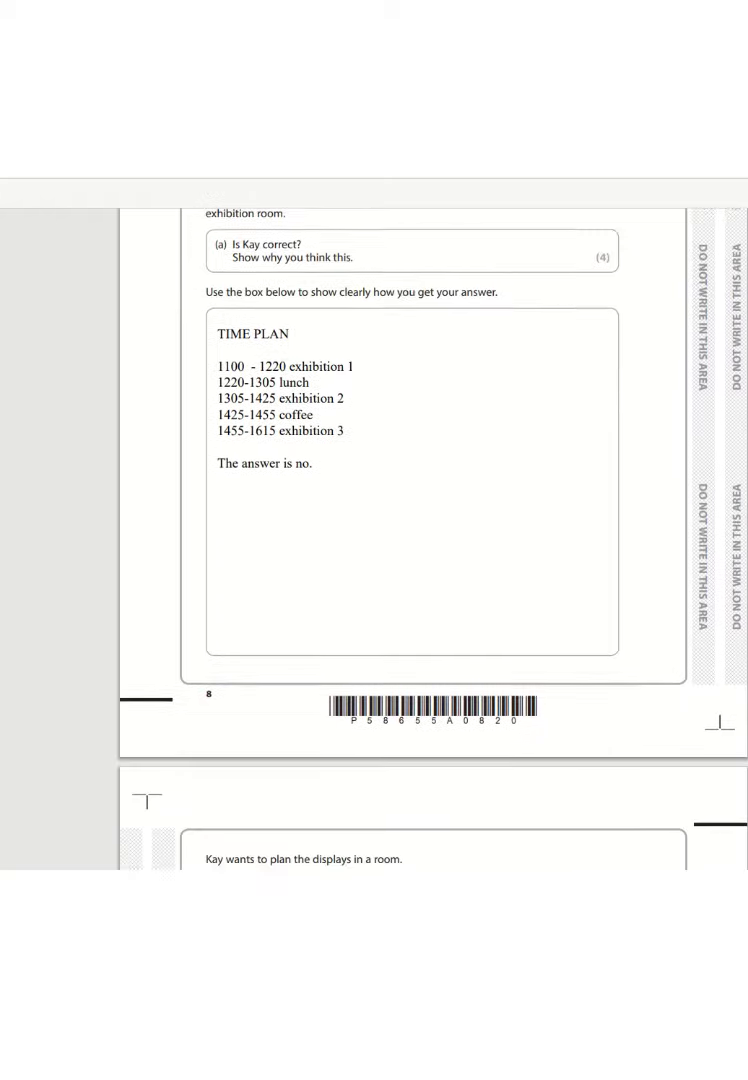
{"action": "scroll", "coordinate": [400, 530], "scroll_direction": "down", "scroll_amount": 6}
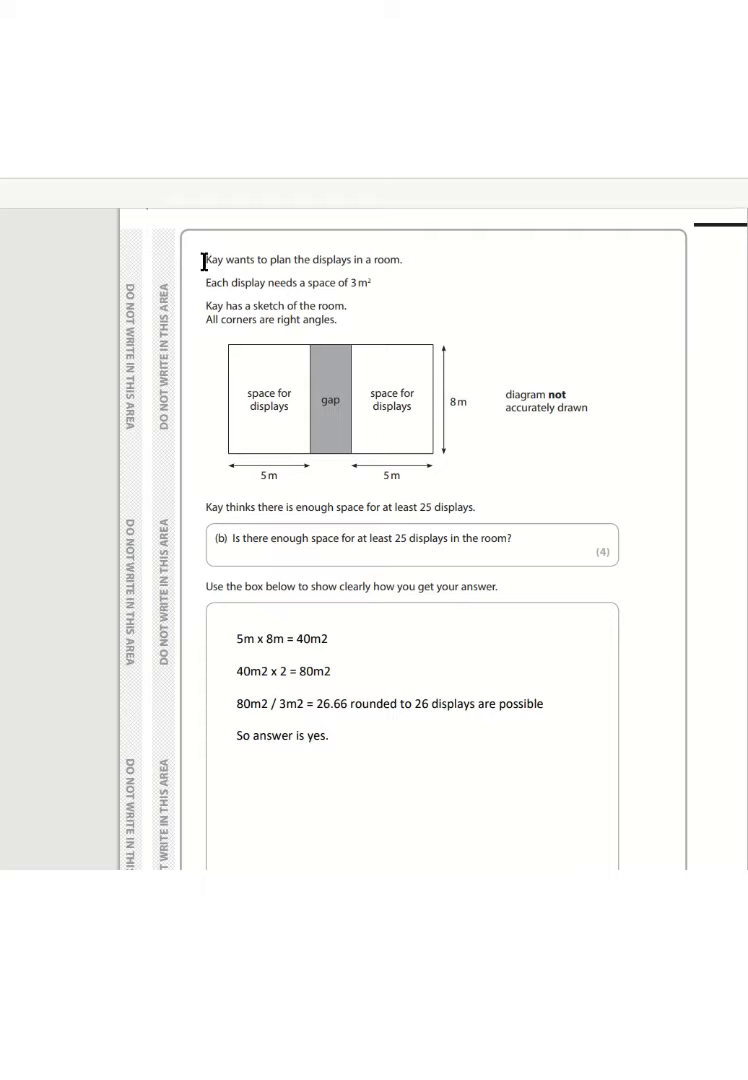
{"action": "left_click_drag", "start_coordinate": [205, 260], "coordinate": [520, 522]}
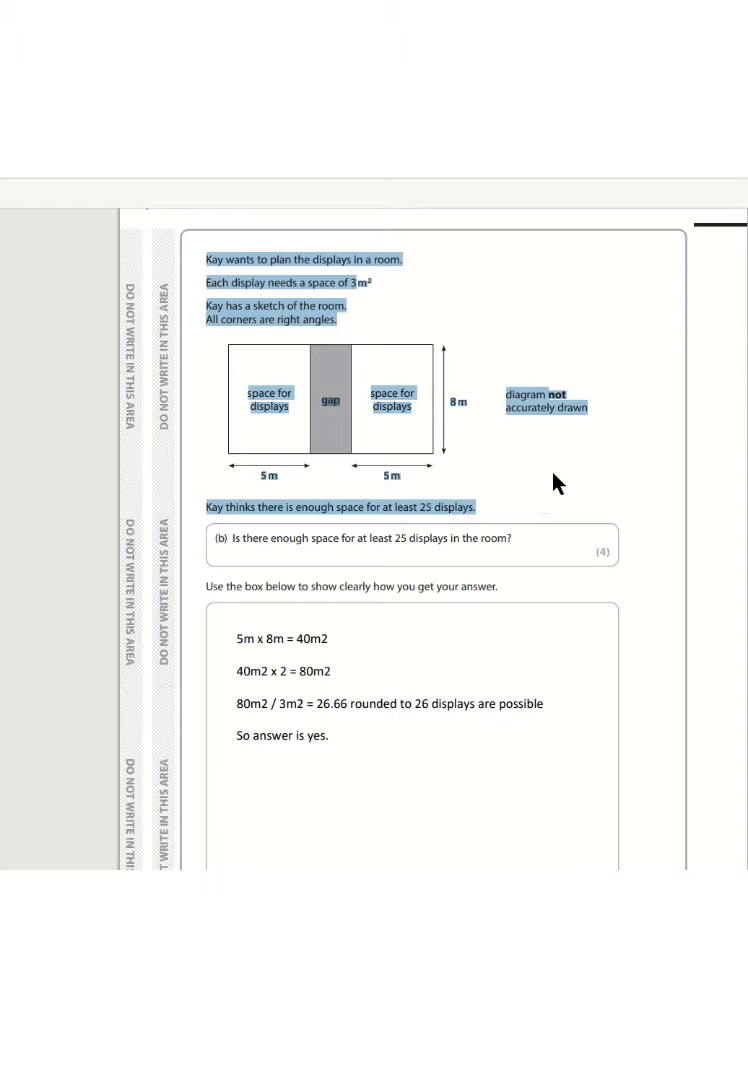
{"action": "left_click", "coordinate": [480, 452]}
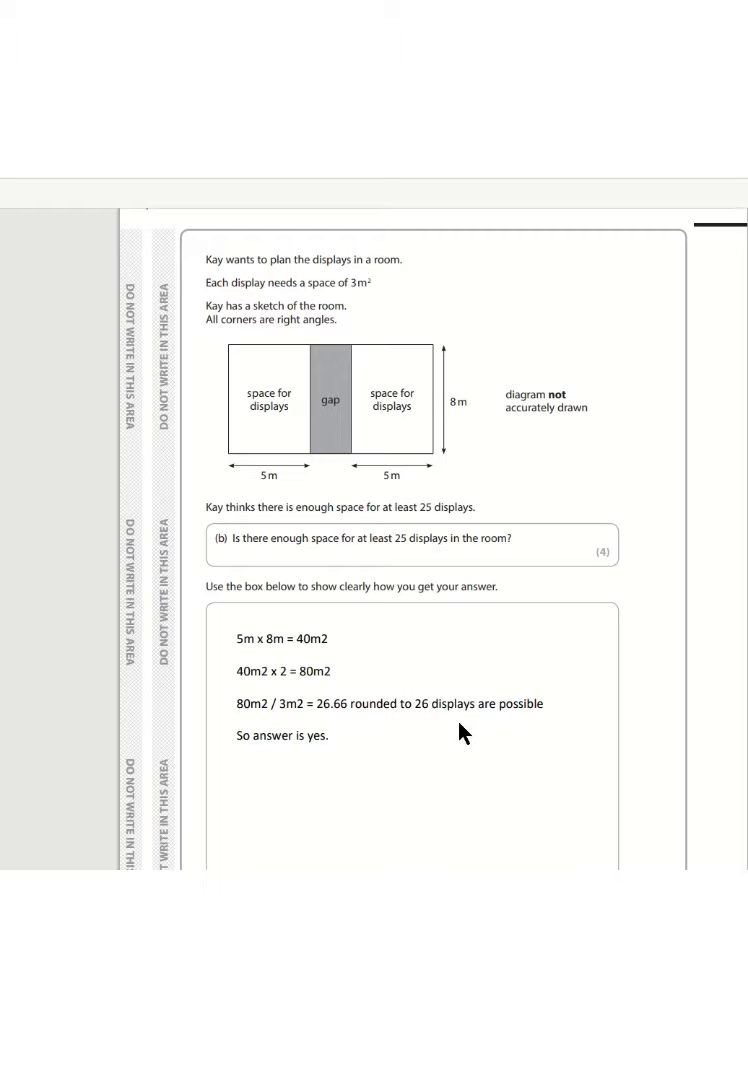
{"action": "scroll", "coordinate": [590, 670], "scroll_direction": "down", "scroll_amount": 1}
{"action": "scroll", "coordinate": [587, 662], "scroll_direction": "down", "scroll_amount": 10}
Scroll down to Question 4(c).
{"action": "scroll", "coordinate": [588, 676], "scroll_direction": "down", "scroll_amount": 1}
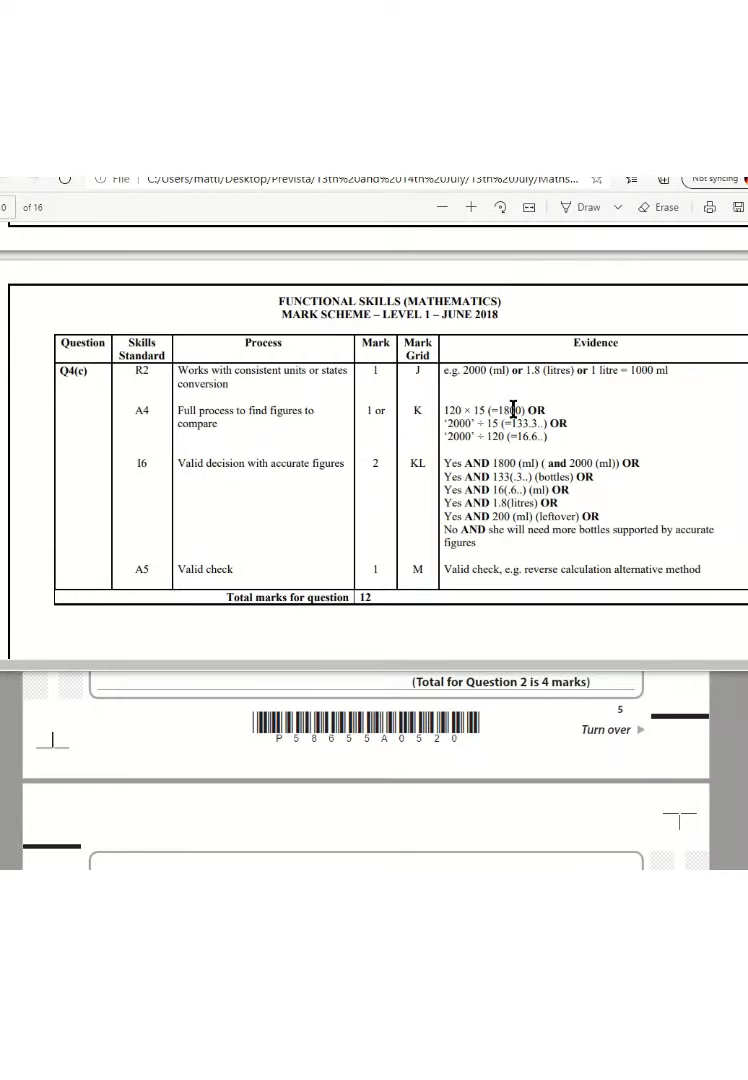
{"action": "left_click_drag", "start_coordinate": [400, 153], "coordinate": [678, 188]}
{"action": "left_click_drag", "start_coordinate": [747, 194], "coordinate": [545, 145]}
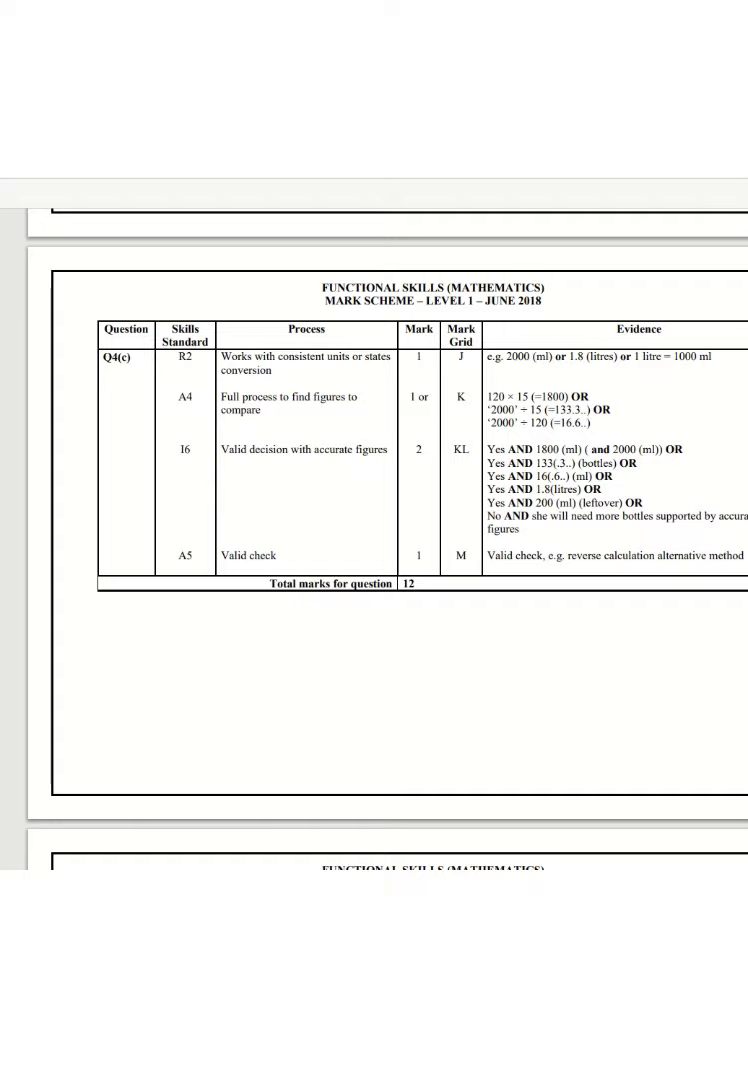
{"action": "left_click_drag", "start_coordinate": [400, 192], "coordinate": [569, 187]}
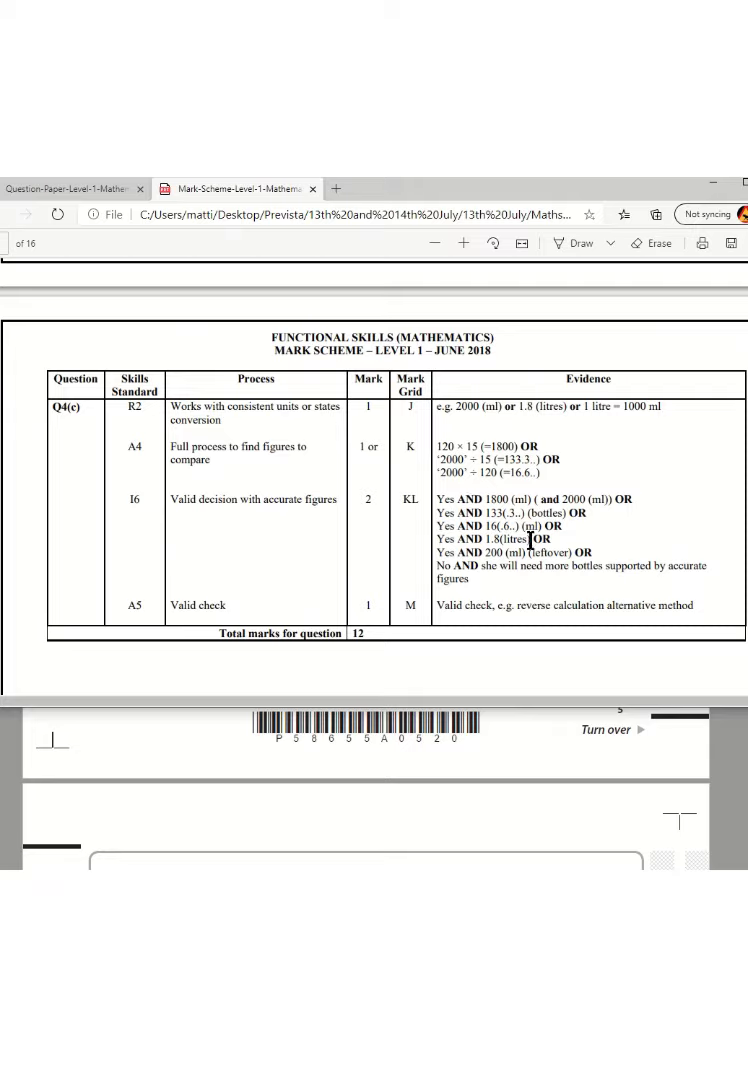
{"action": "left_click_drag", "start_coordinate": [436, 498], "coordinate": [469, 580]}
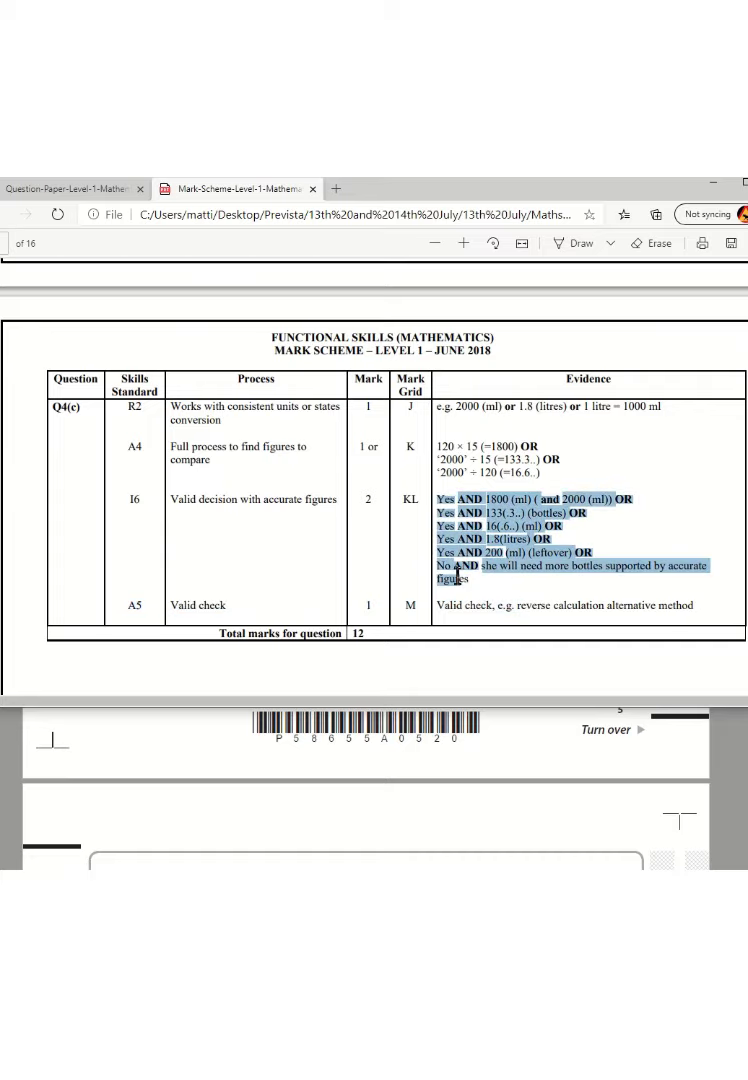
Switch back to the question paper, make the window taller, and scroll to Question 5's answer.
{"action": "left_click", "coordinate": [86, 193]}
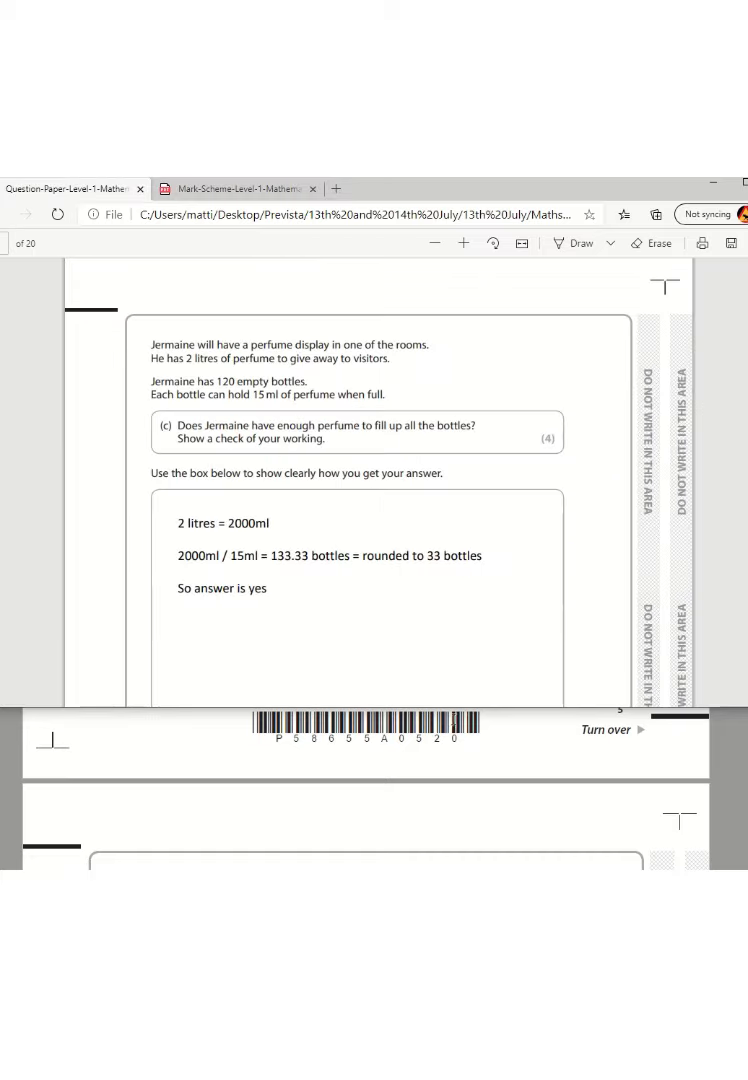
{"action": "left_click_drag", "start_coordinate": [468, 707], "coordinate": [468, 868]}
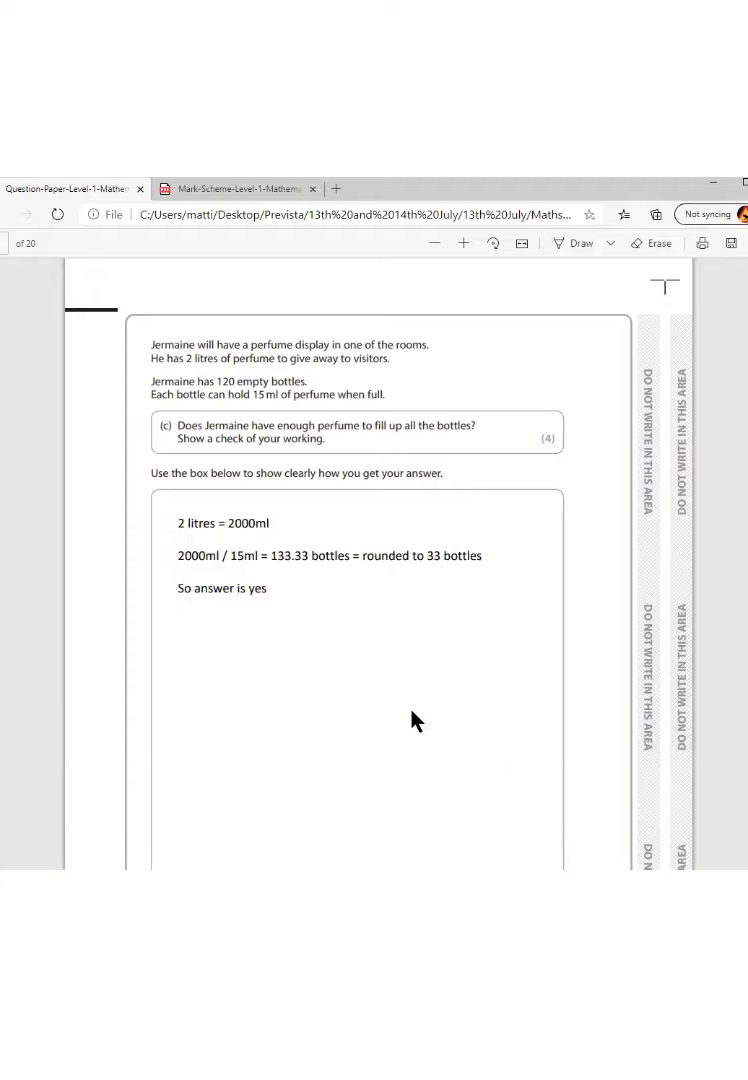
{"action": "scroll", "coordinate": [415, 720], "scroll_direction": "down", "scroll_amount": 2}
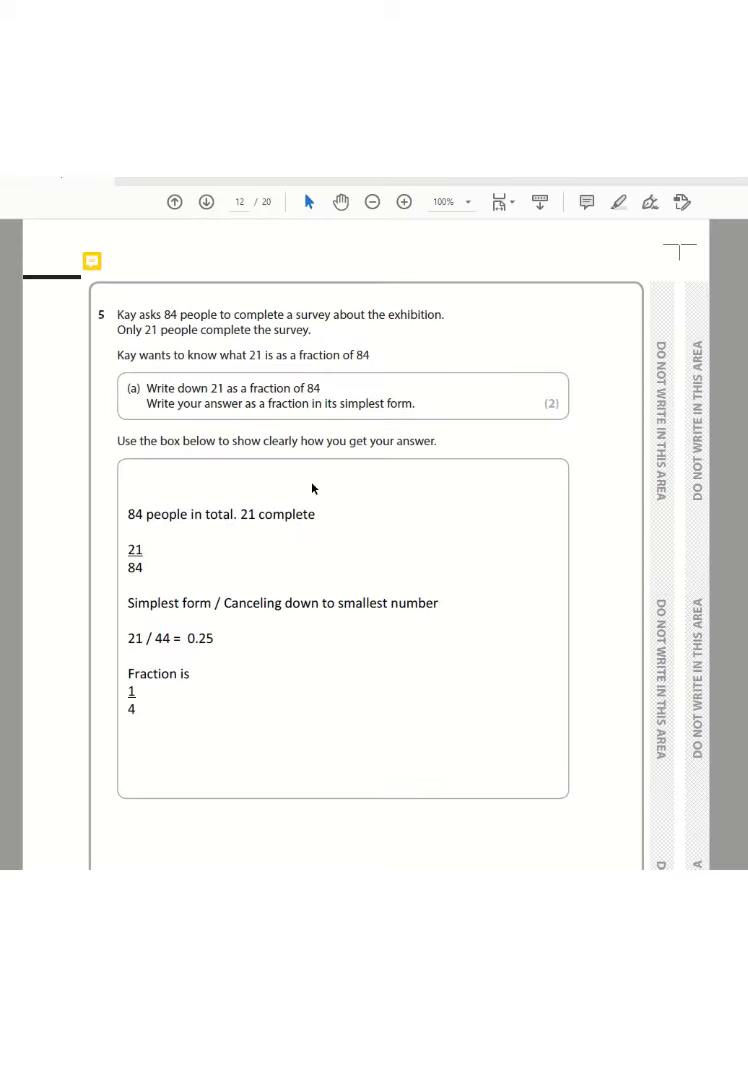
Correct 44 to 84 in question 5(a)'s working so it reads 21 / 84 = 0.25.
{"action": "left_click", "coordinate": [162, 637]}
{"action": "key", "text": "BackSpace"}
{"action": "type", "text": "8"}
{"action": "left_click", "coordinate": [311, 668]}
Scroll from page 12 down to question 5(b)'s tally chart on page 13.
{"action": "scroll", "coordinate": [374, 681], "scroll_direction": "down", "scroll_amount": 4}
{"action": "scroll", "coordinate": [374, 683], "scroll_direction": "down", "scroll_amount": 12}
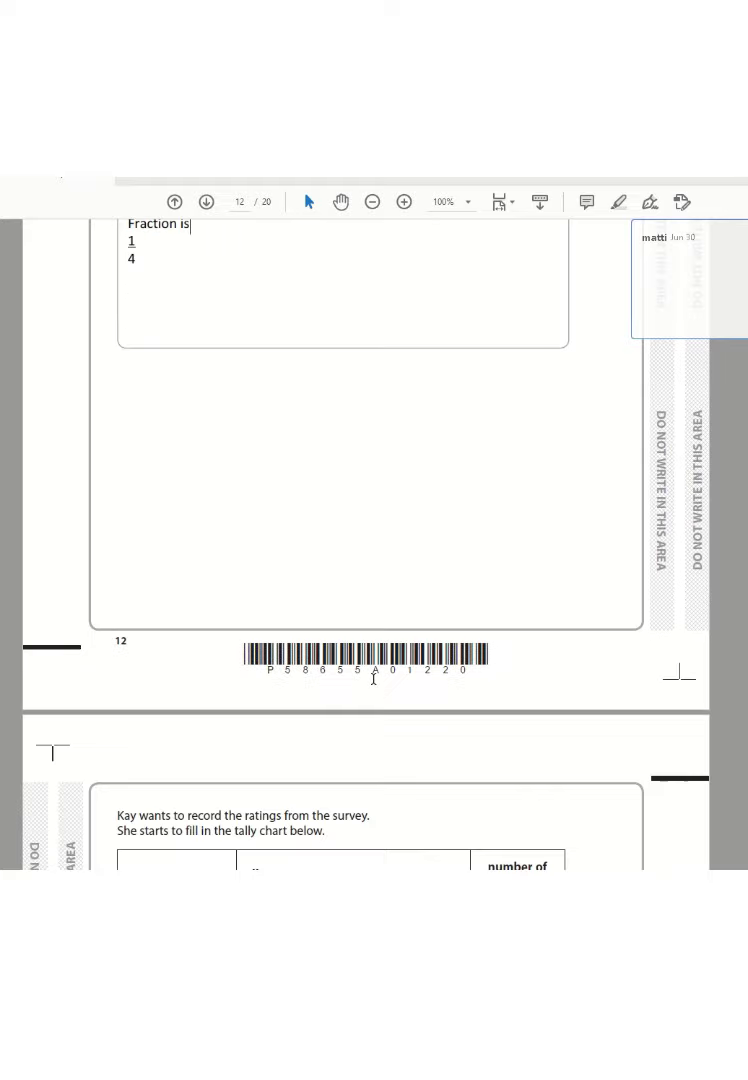
{"action": "scroll", "coordinate": [374, 681], "scroll_direction": "down", "scroll_amount": 3}
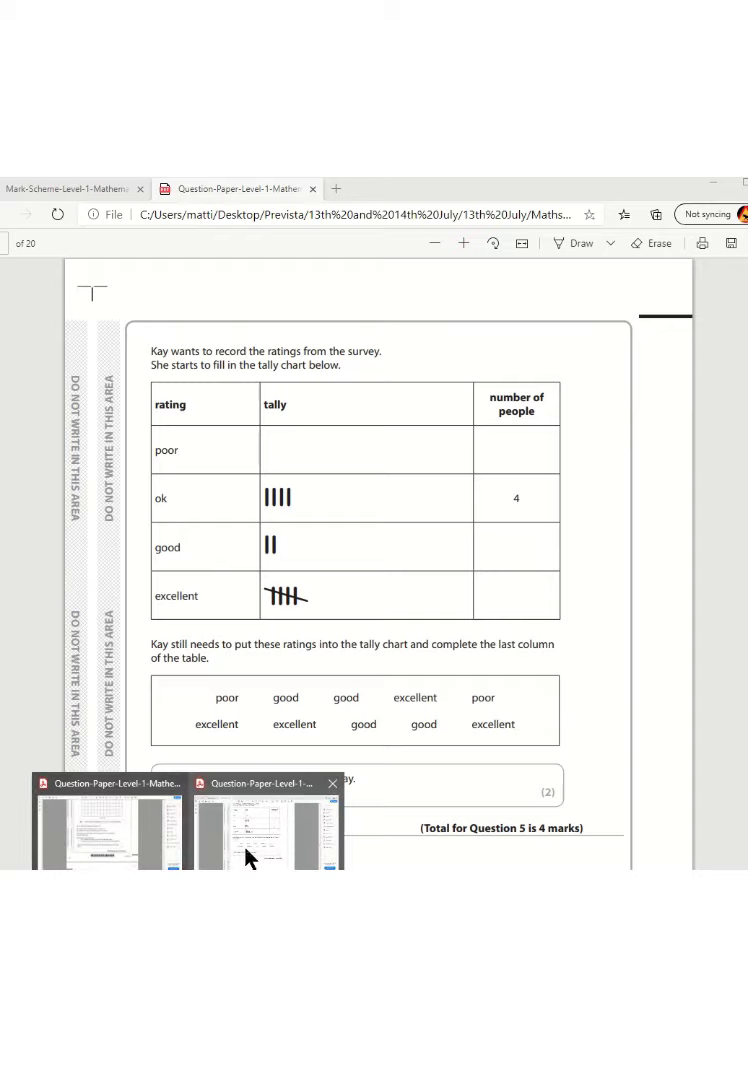
Switch back to the answered copy in Adobe Acrobat Reader and scroll down to question 6(a).
{"action": "left_click", "coordinate": [206, 713]}
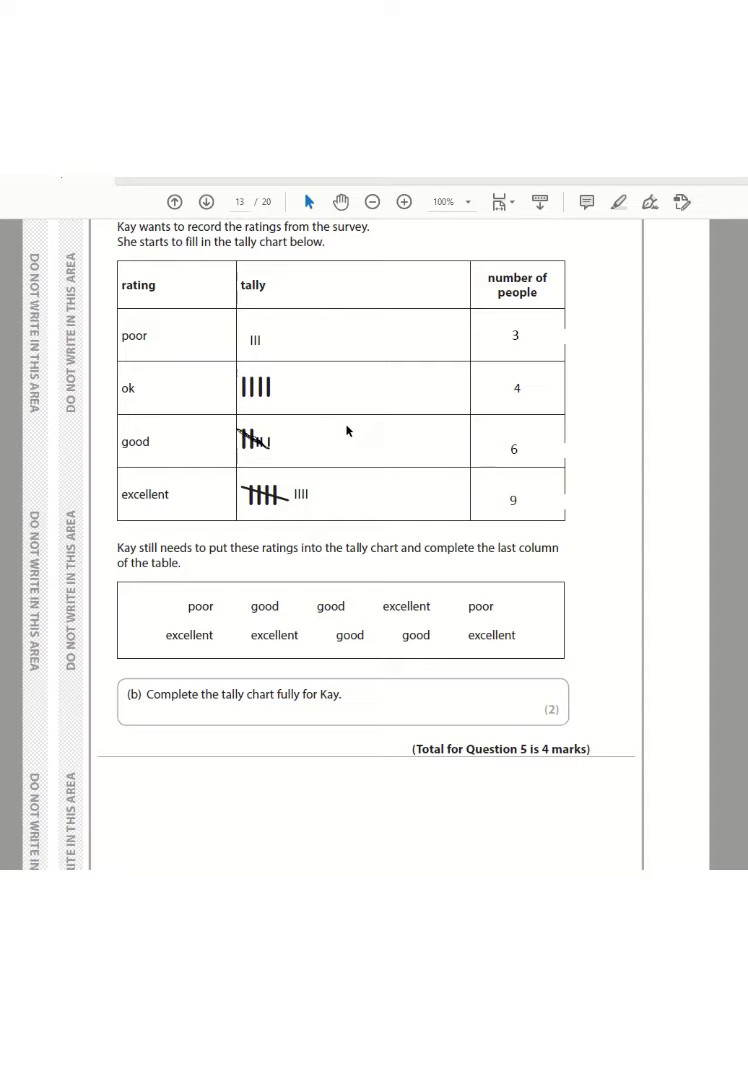
{"action": "scroll", "coordinate": [353, 451], "scroll_direction": "down", "scroll_amount": 5}
Scroll to question 6 on page 14 and highlight its introduction and the cue-length rule text.
{"action": "scroll", "coordinate": [352, 467], "scroll_direction": "down", "scroll_amount": 7}
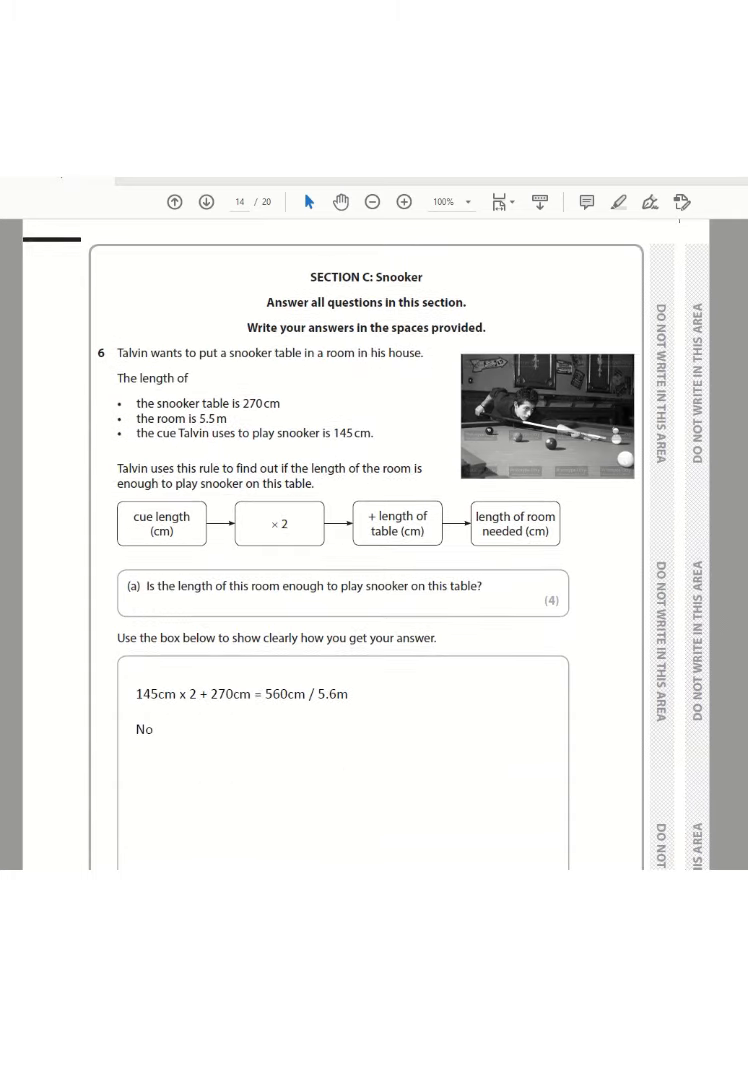
{"action": "scroll", "coordinate": [265, 520], "scroll_direction": "down", "scroll_amount": 1}
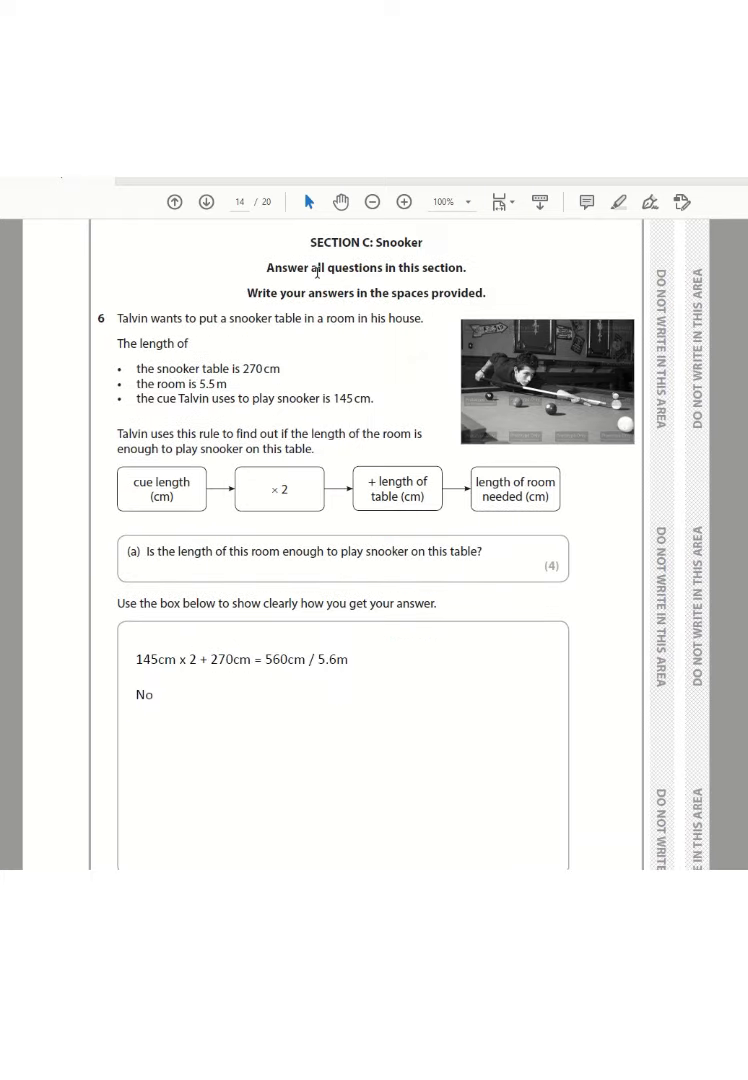
{"action": "left_click_drag", "start_coordinate": [124, 320], "coordinate": [267, 376]}
{"action": "left_click", "coordinate": [410, 685]}
{"action": "left_click_drag", "start_coordinate": [129, 482], "coordinate": [510, 496]}
{"action": "left_click_drag", "start_coordinate": [153, 482], "coordinate": [424, 497]}
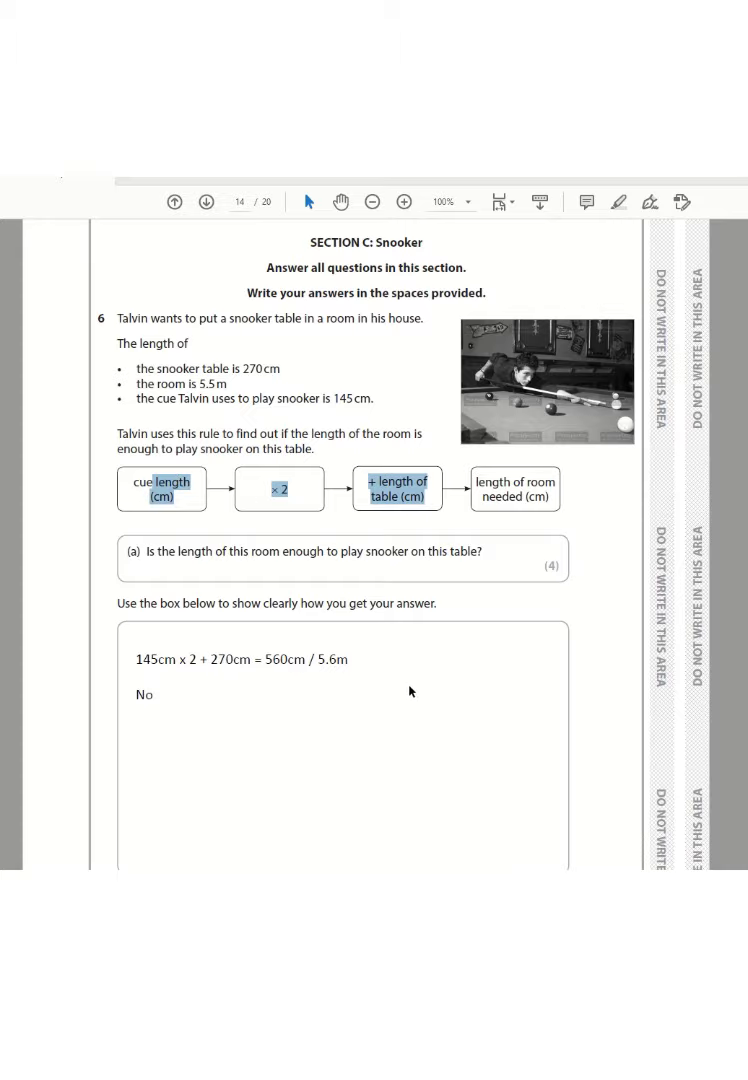
Scroll past page 15's chalk-offer working down to question 7's ten-game plan on page 16.
{"action": "scroll", "coordinate": [410, 690], "scroll_direction": "down", "scroll_amount": 10}
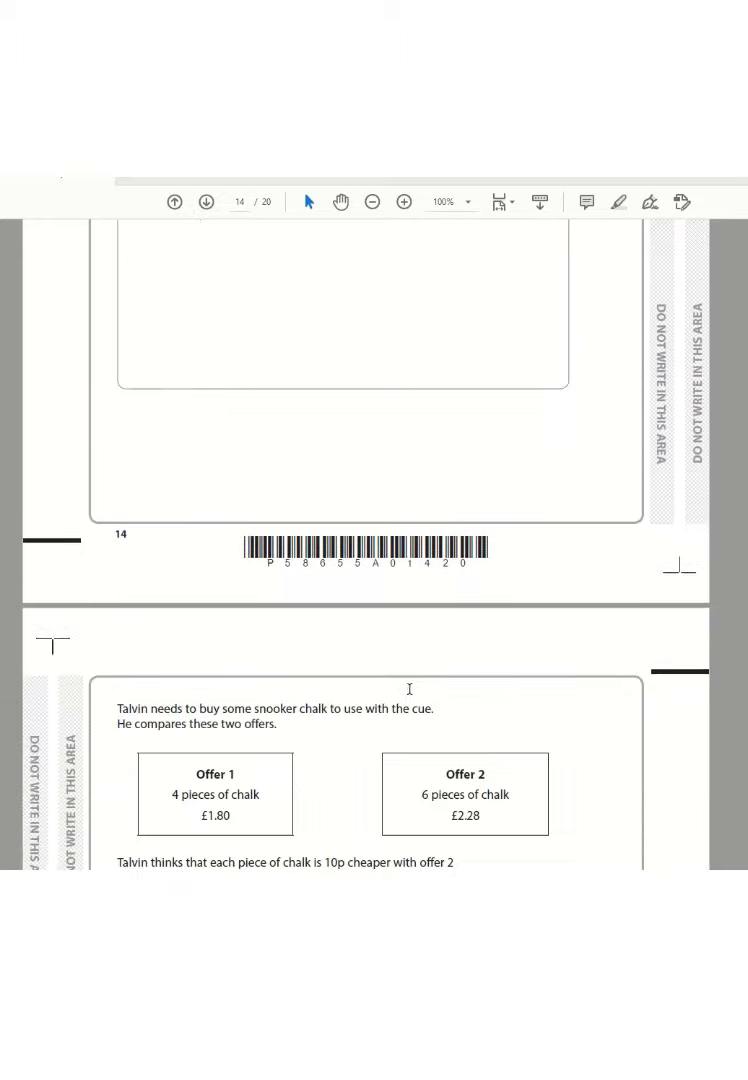
{"action": "scroll", "coordinate": [407, 697], "scroll_direction": "down", "scroll_amount": 1}
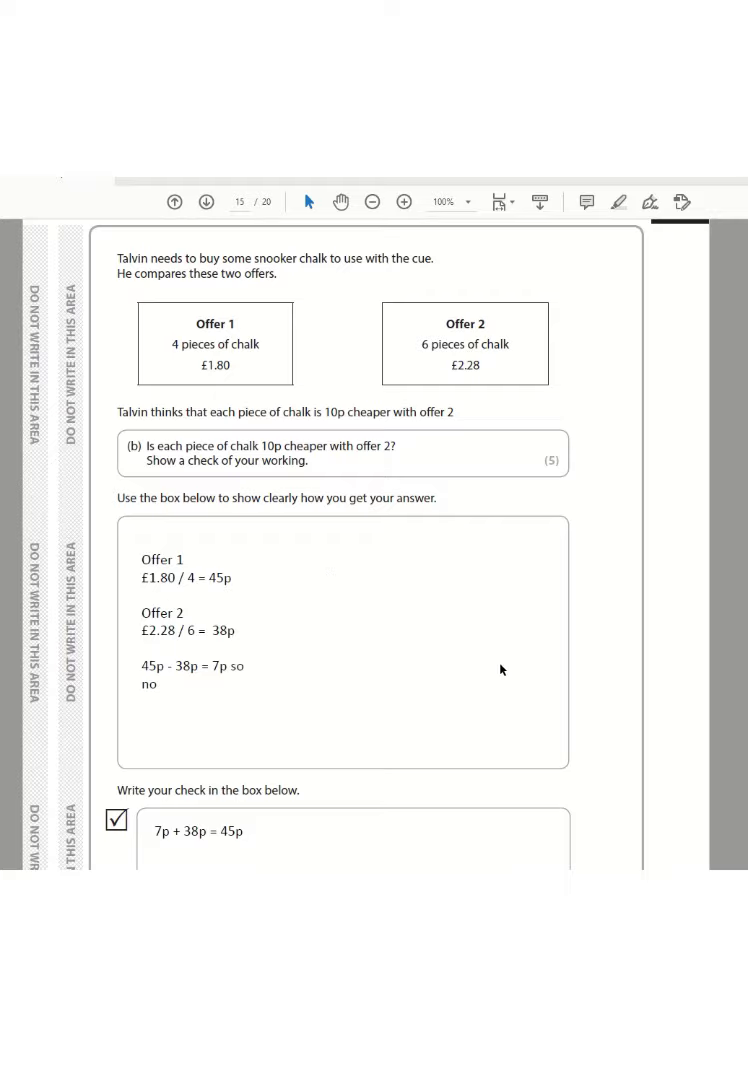
{"action": "scroll", "coordinate": [500, 669], "scroll_direction": "down", "scroll_amount": 3}
{"action": "scroll", "coordinate": [500, 667], "scroll_direction": "up", "scroll_amount": 2}
{"action": "scroll", "coordinate": [501, 667], "scroll_direction": "up", "scroll_amount": 2}
{"action": "scroll", "coordinate": [500, 664], "scroll_direction": "down", "scroll_amount": 20}
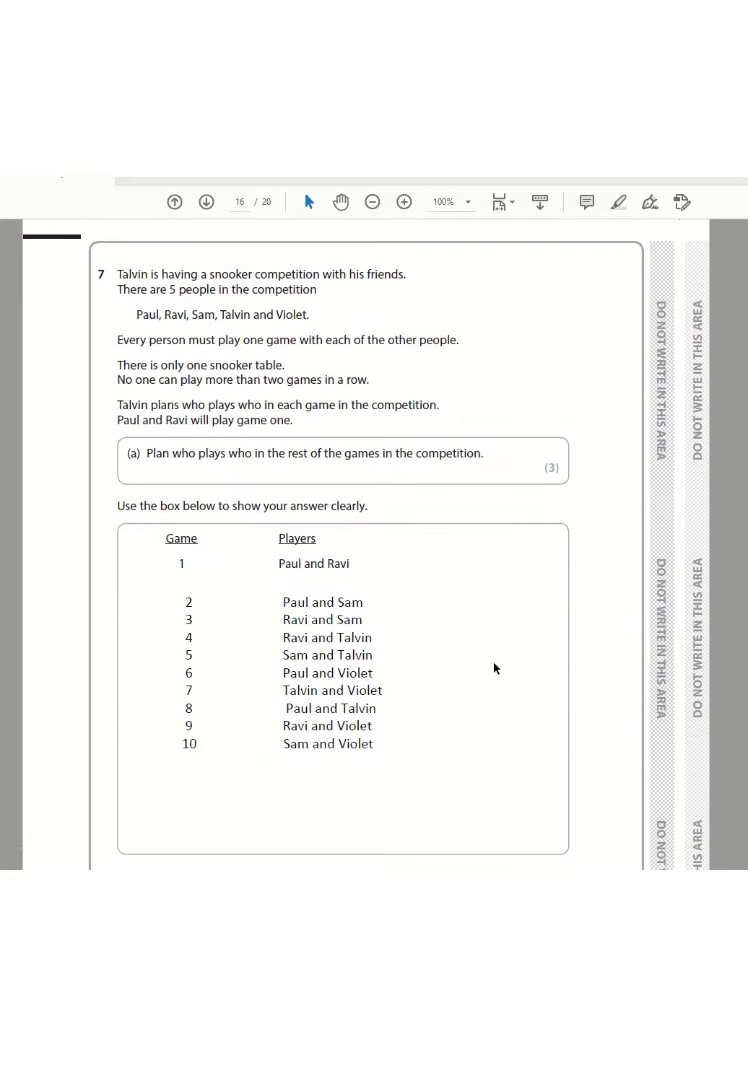
Highlight question 7's text, clear the selections, then scroll to the bottom of page 16.
{"action": "scroll", "coordinate": [494, 667], "scroll_direction": "up", "scroll_amount": 1}
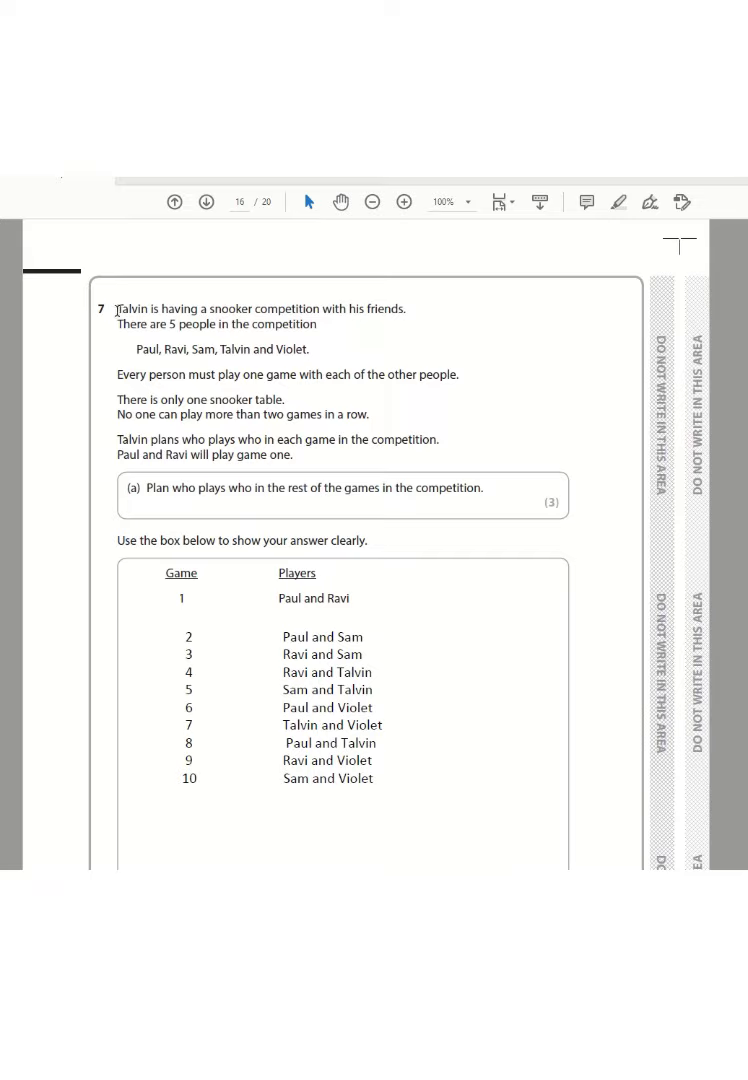
{"action": "left_click_drag", "start_coordinate": [116, 308], "coordinate": [379, 488]}
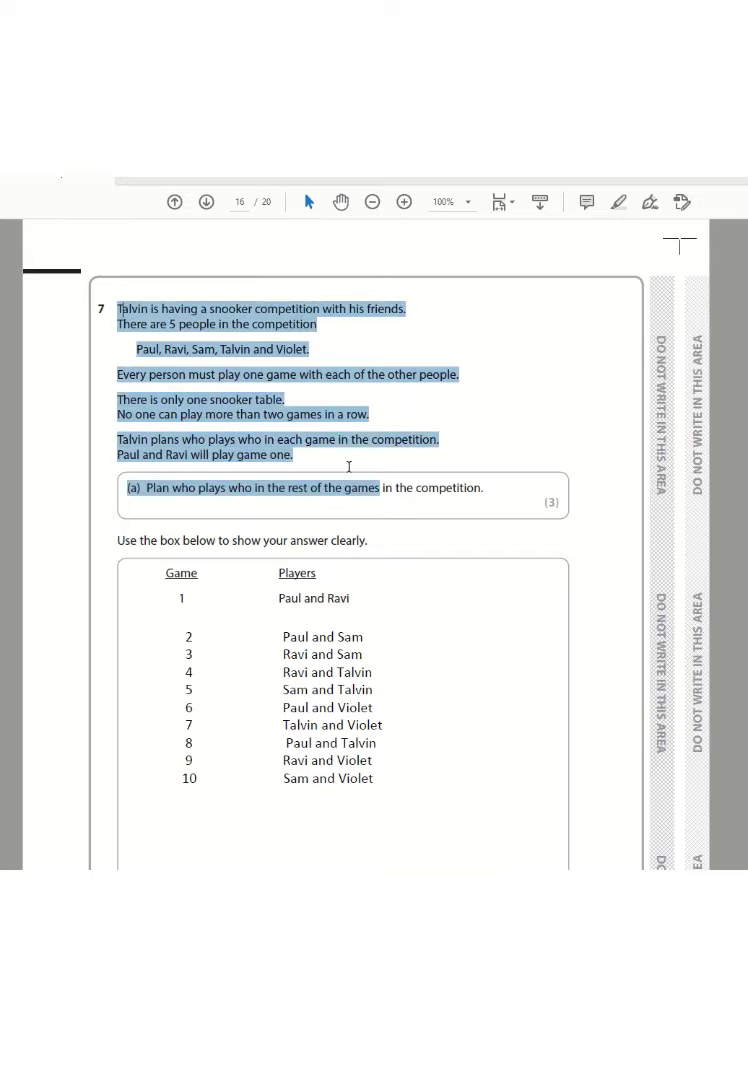
{"action": "left_click", "coordinate": [451, 720]}
{"action": "left_click", "coordinate": [521, 616]}
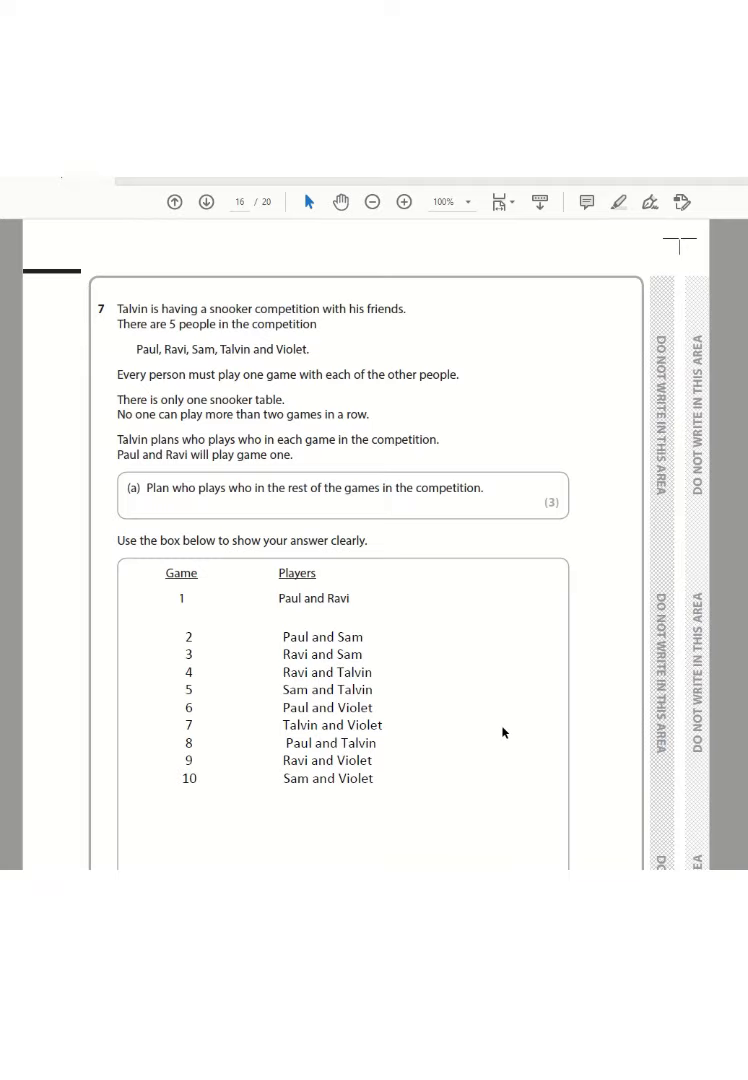
{"action": "scroll", "coordinate": [503, 733], "scroll_direction": "down", "scroll_amount": 3}
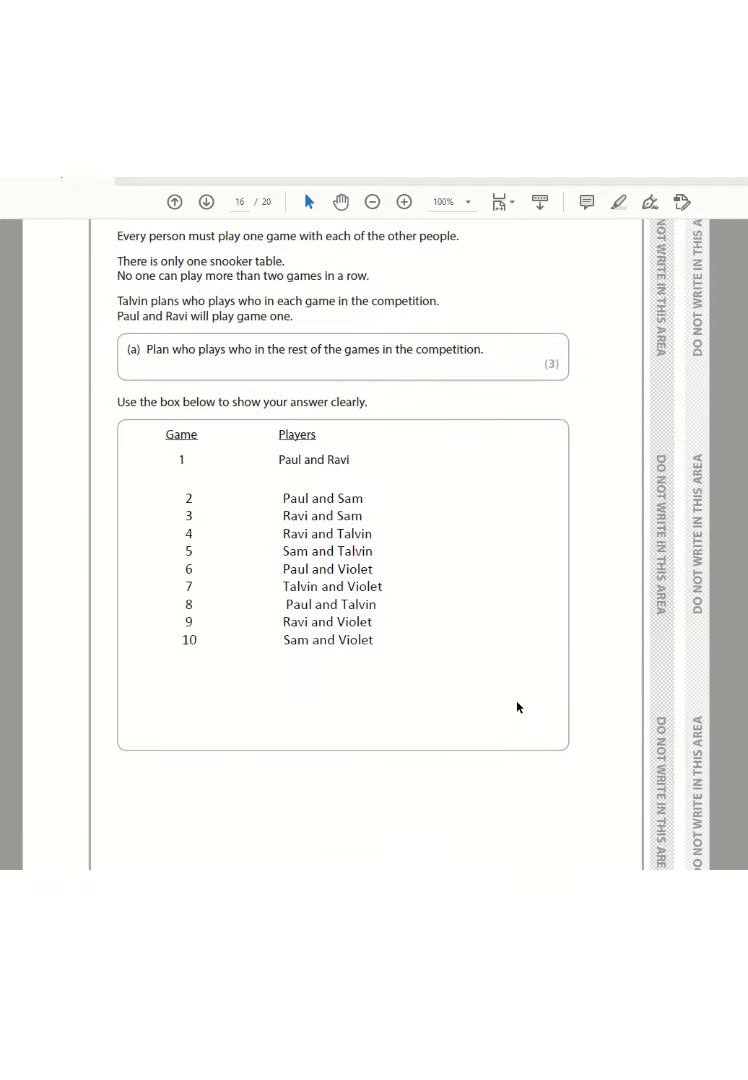
{"action": "scroll", "coordinate": [516, 713], "scroll_direction": "up", "scroll_amount": 3}
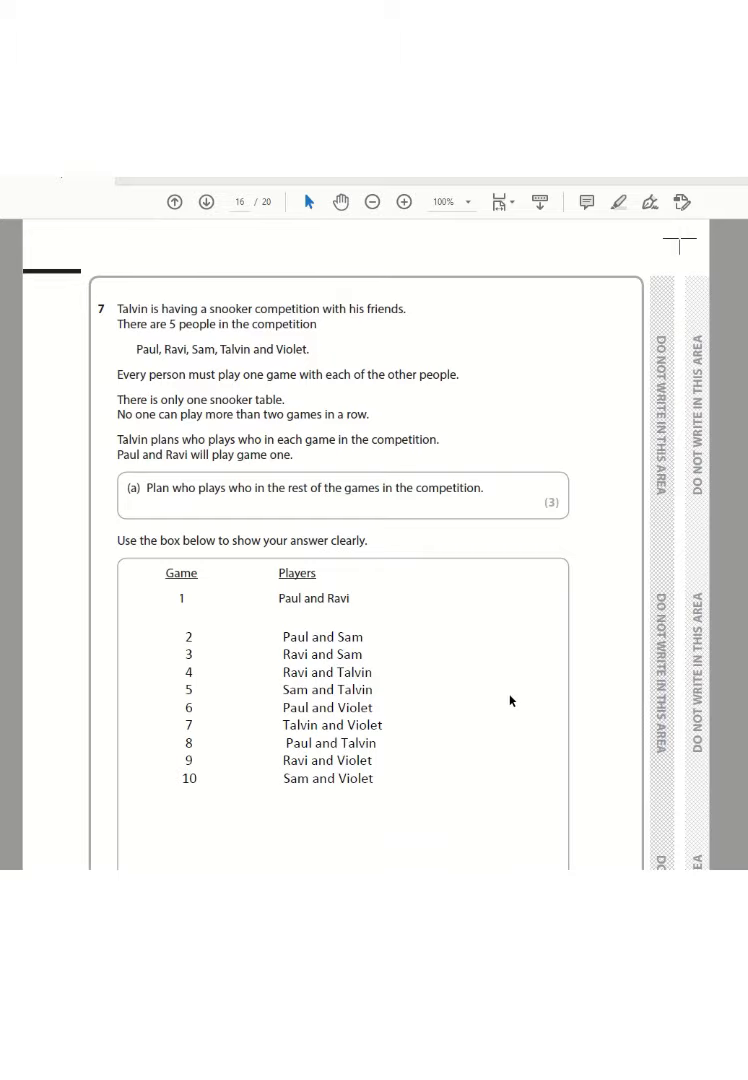
{"action": "scroll", "coordinate": [510, 703], "scroll_direction": "down", "scroll_amount": 15}
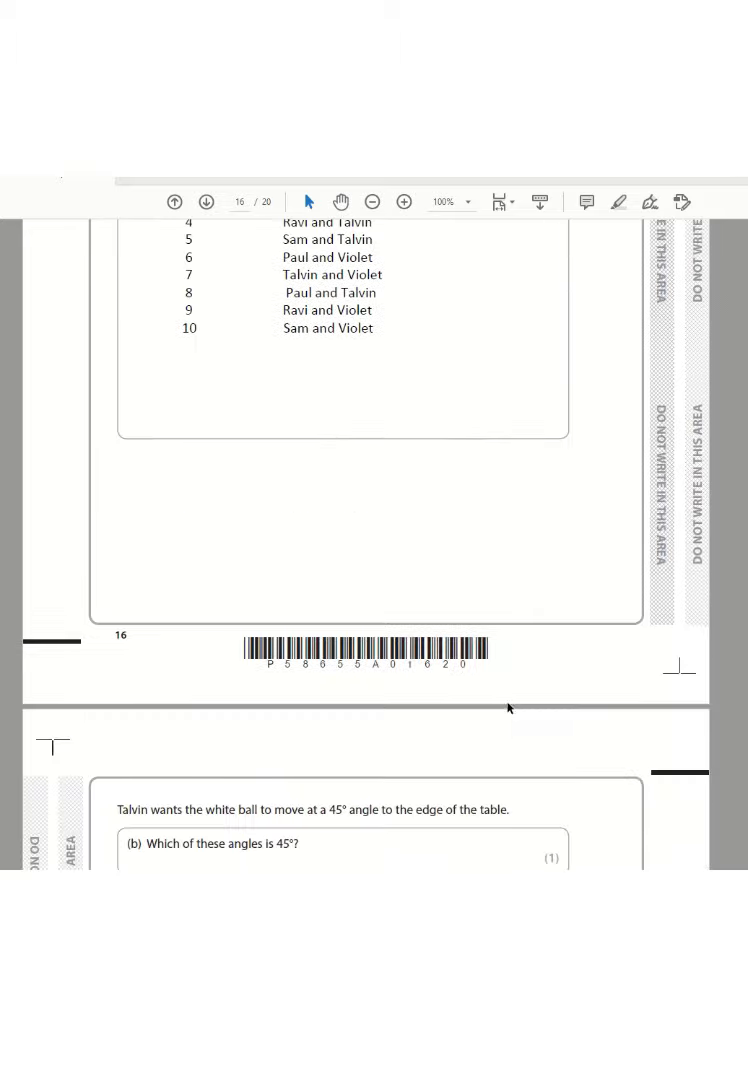
Scroll past page 17's ticked 45° angle to question 7(c) on page 18.
{"action": "scroll", "coordinate": [507, 713], "scroll_direction": "down", "scroll_amount": 2}
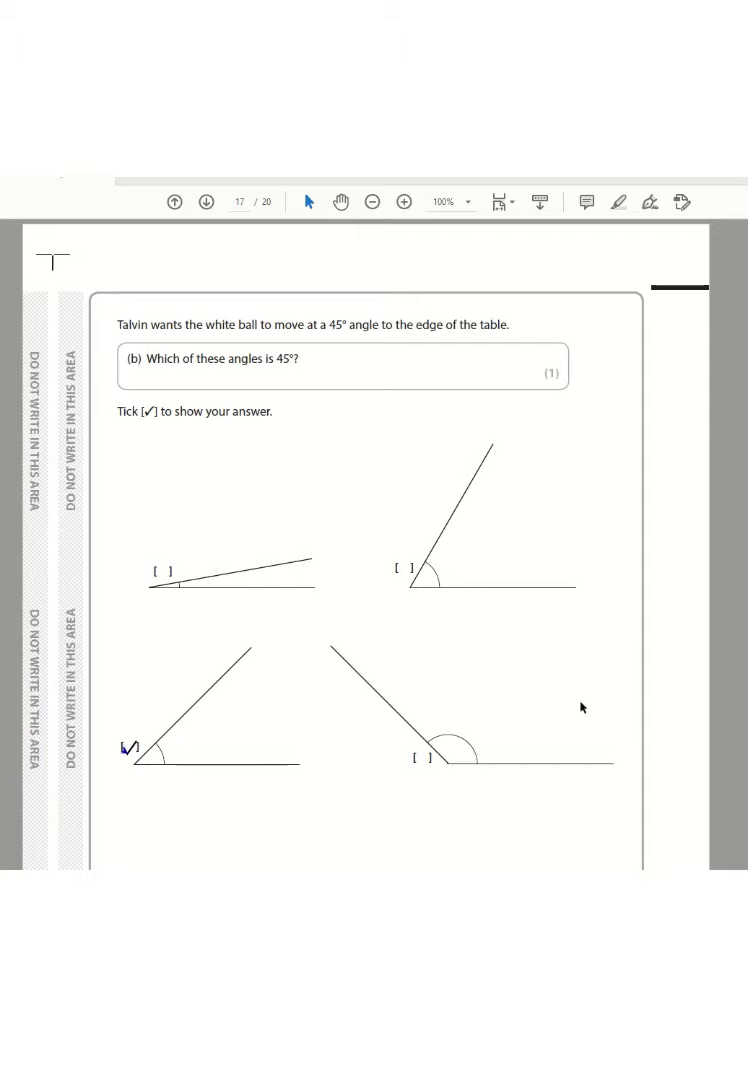
{"action": "scroll", "coordinate": [607, 712], "scroll_direction": "down", "scroll_amount": 15}
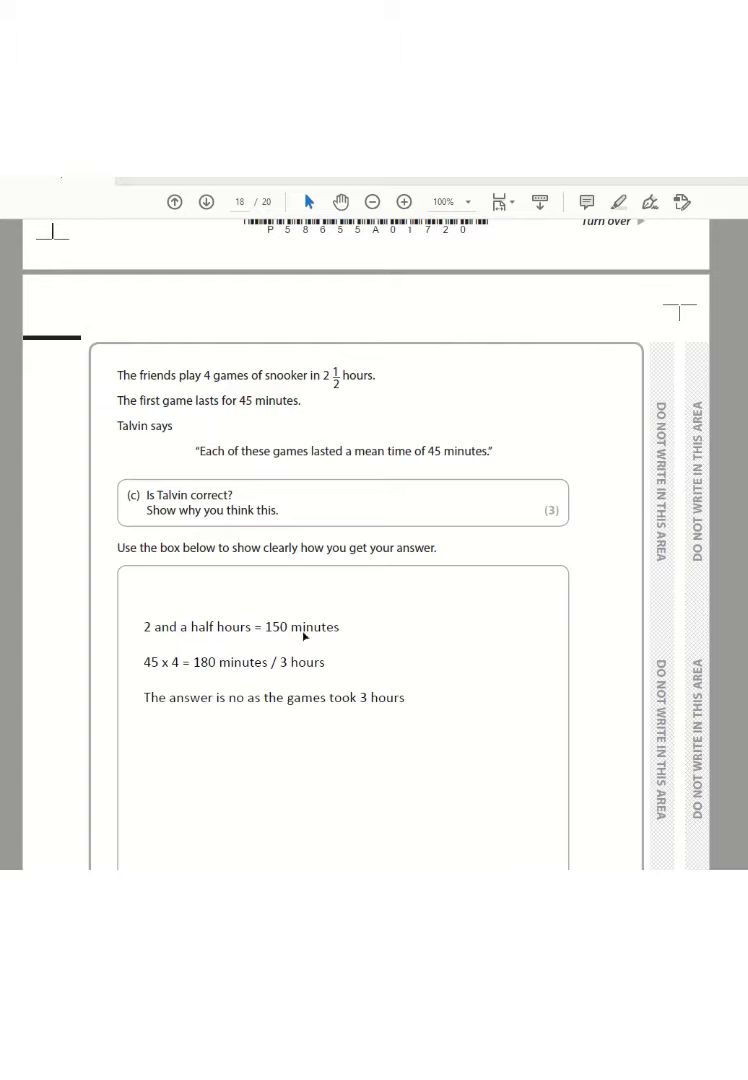
Highlight '45 minutes' and '2 1/2 hours' in question 7(c), then scroll to the 48-mark total.
{"action": "left_click_drag", "start_coordinate": [429, 451], "coordinate": [482, 463]}
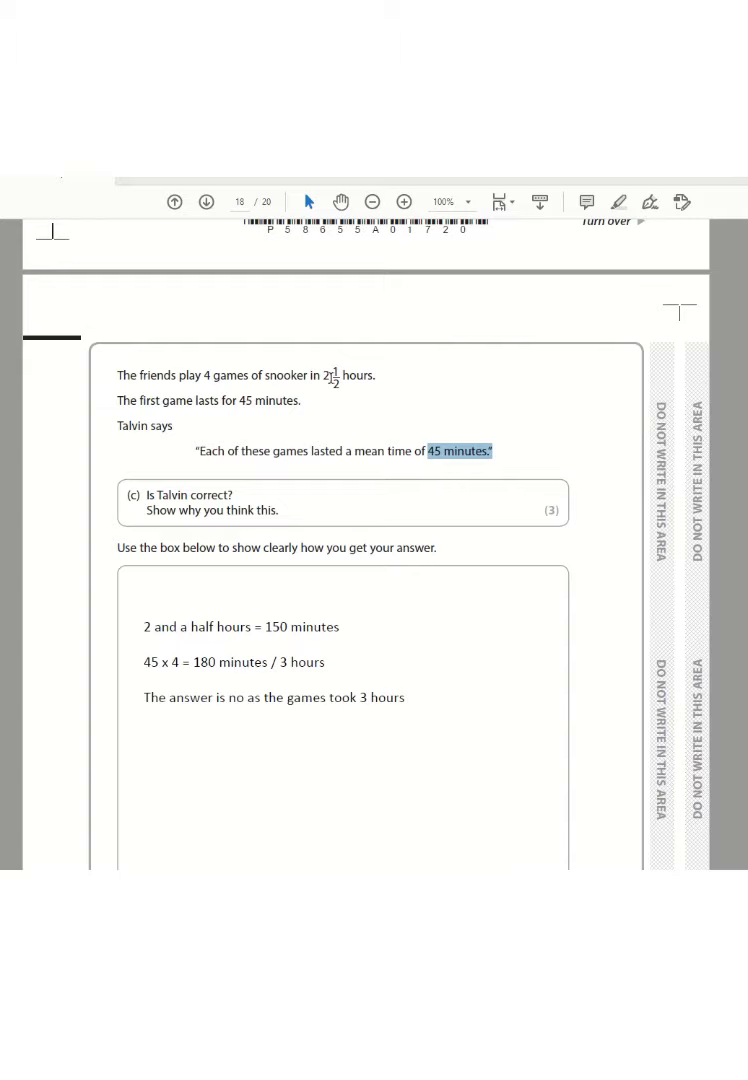
{"action": "left_click_drag", "start_coordinate": [331, 375], "coordinate": [374, 377]}
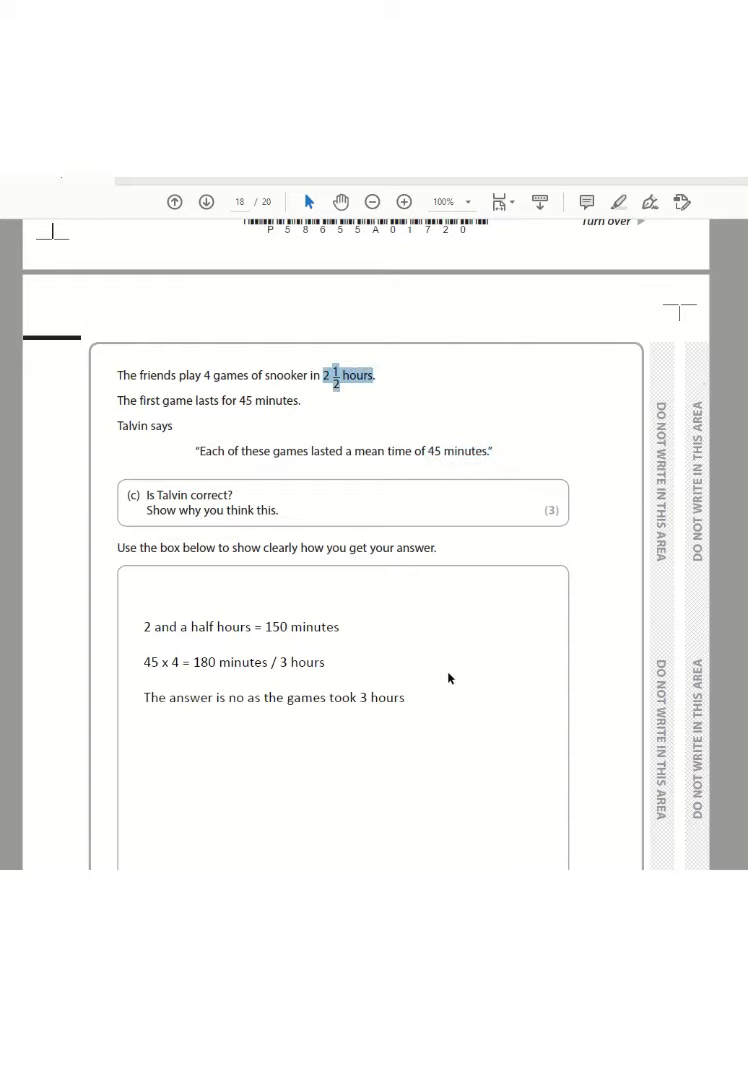
{"action": "scroll", "coordinate": [448, 678], "scroll_direction": "down", "scroll_amount": 10}
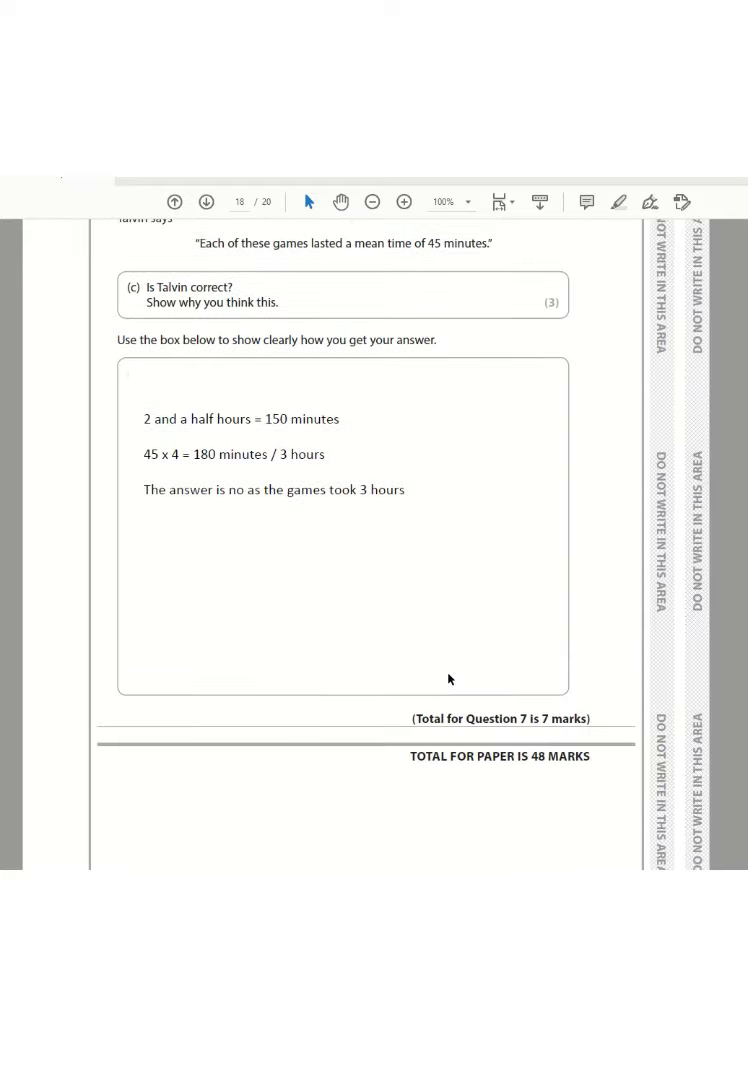